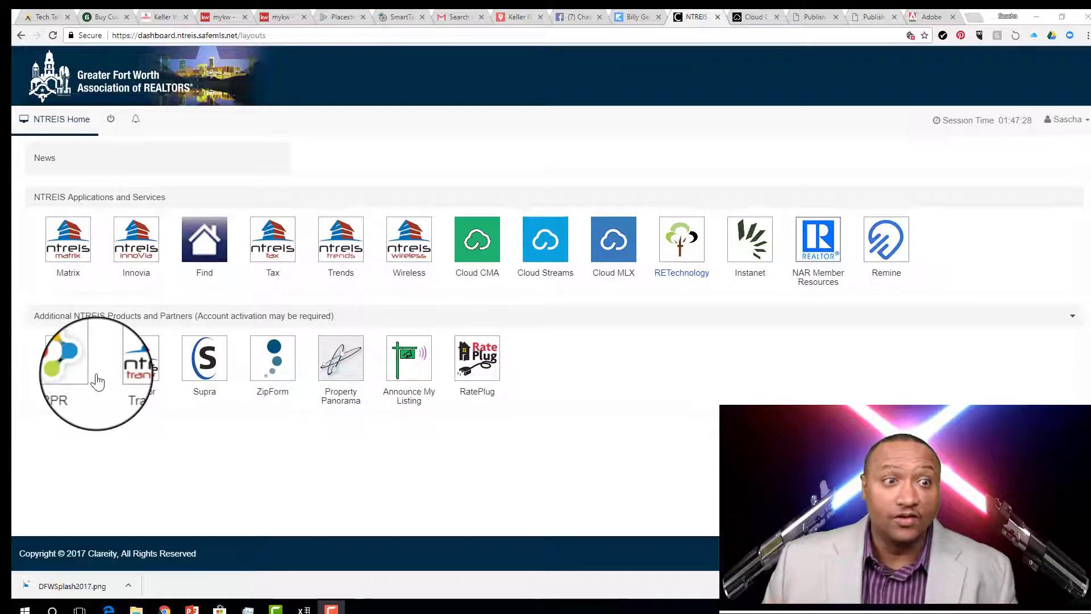
Open Matrix from the NTREIS dashboard and move the Recently Used Contacts widget below Contact Requests
{"action": "left_click", "coordinate": [75, 256]}
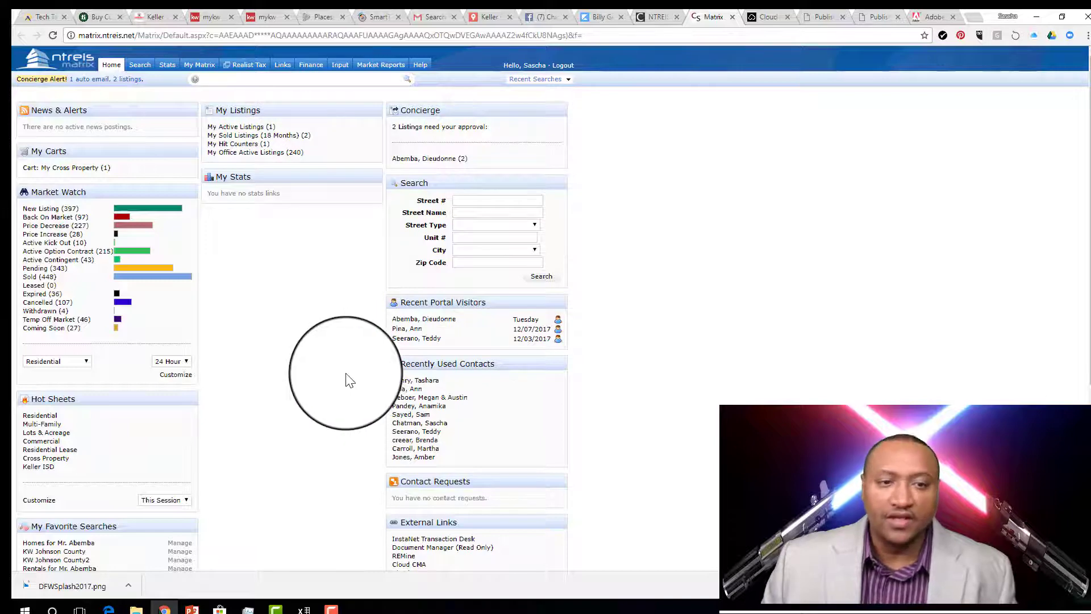
{"action": "left_click_drag", "start_coordinate": [418, 368], "coordinate": [384, 441]}
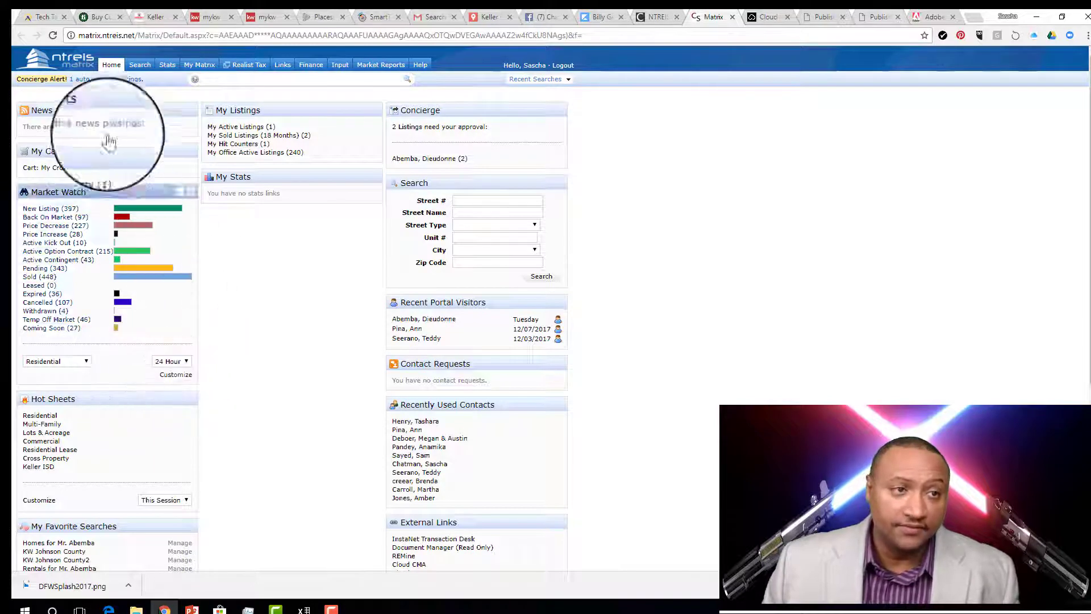
Open the detailed Residential search and require 4 bedrooms, a first-floor master bedroom and 2 baths
{"action": "mouse_move", "coordinate": [147, 71]}
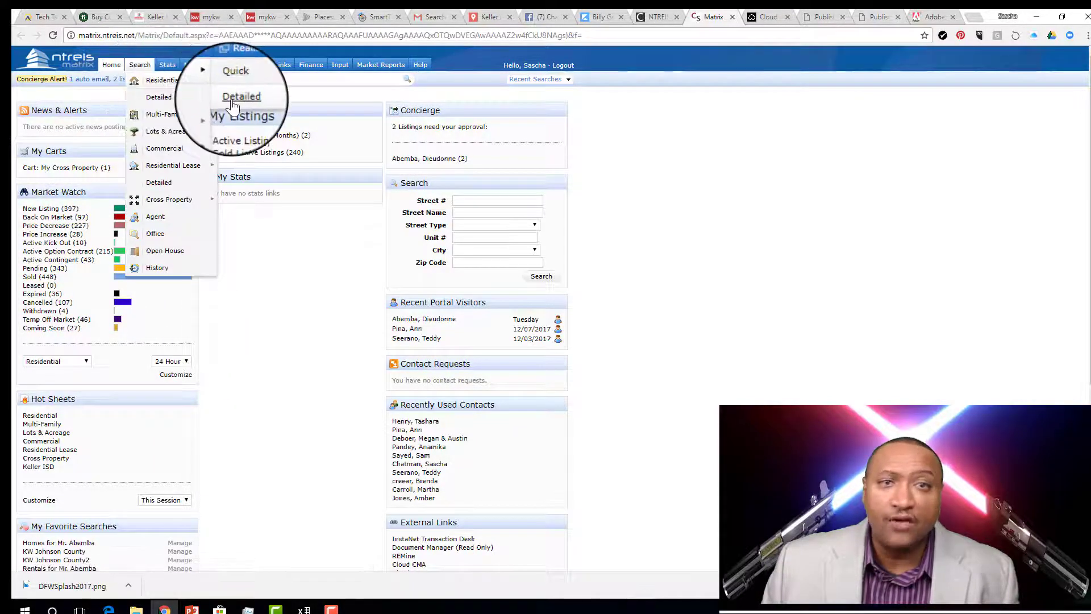
{"action": "left_click", "coordinate": [233, 105]}
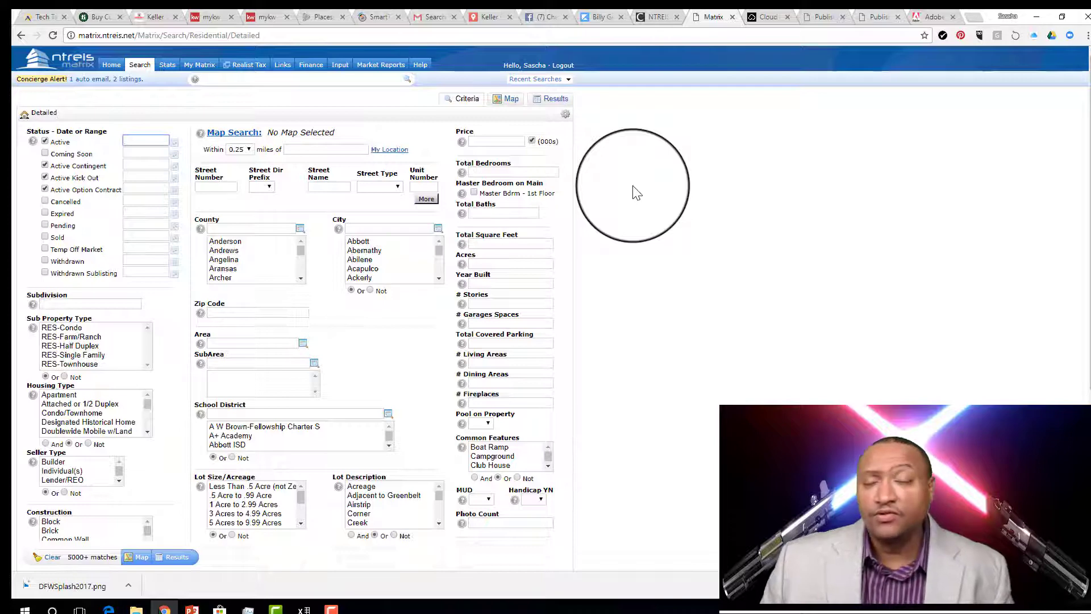
{"action": "left_click", "coordinate": [500, 172]}
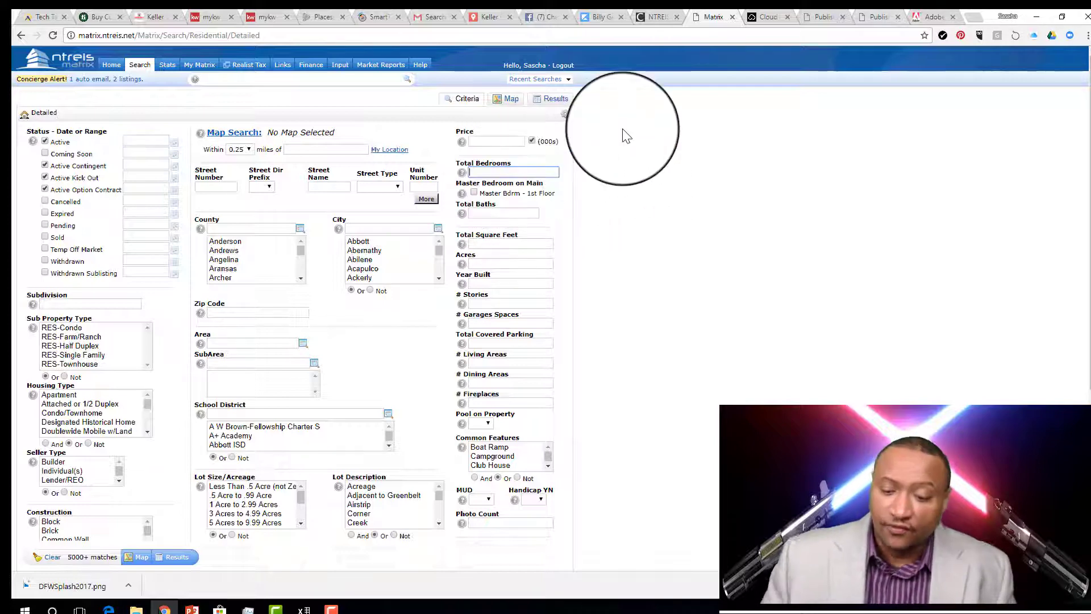
{"action": "type", "text": "4"}
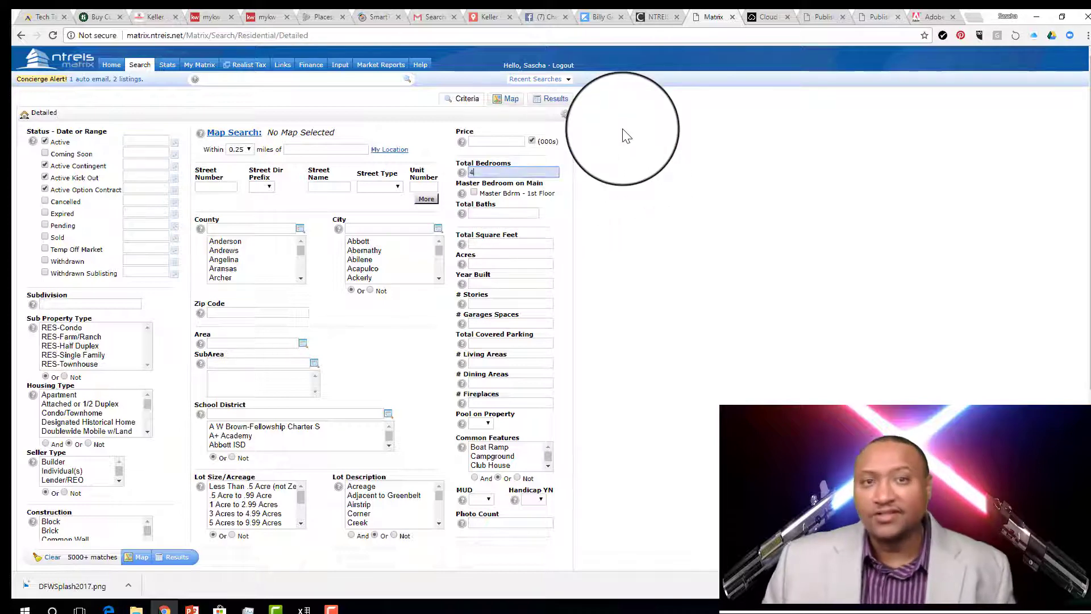
{"action": "left_click", "coordinate": [474, 192]}
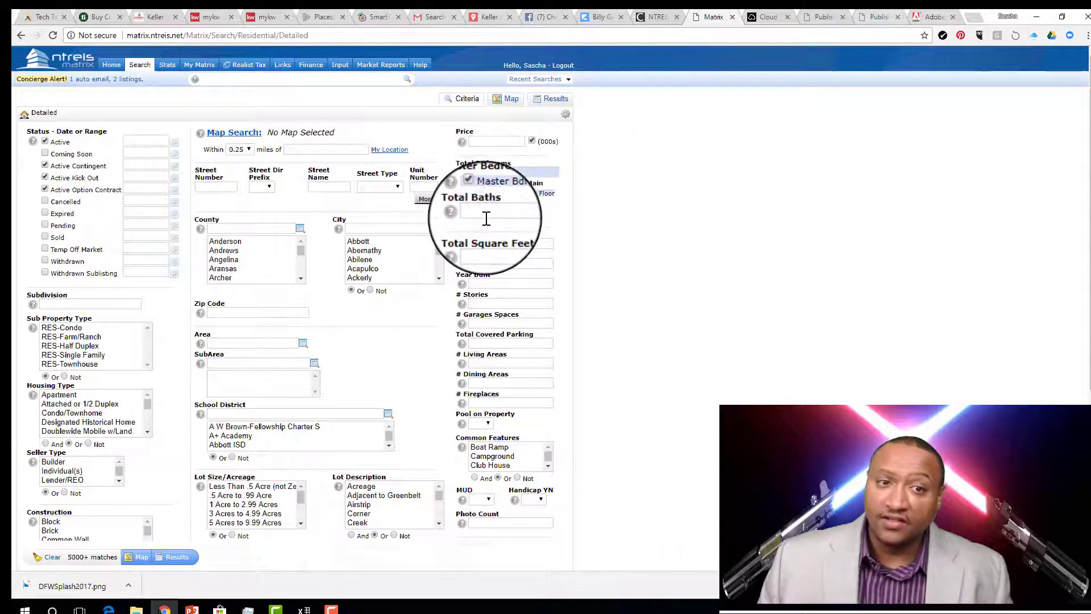
{"action": "left_click", "coordinate": [523, 212]}
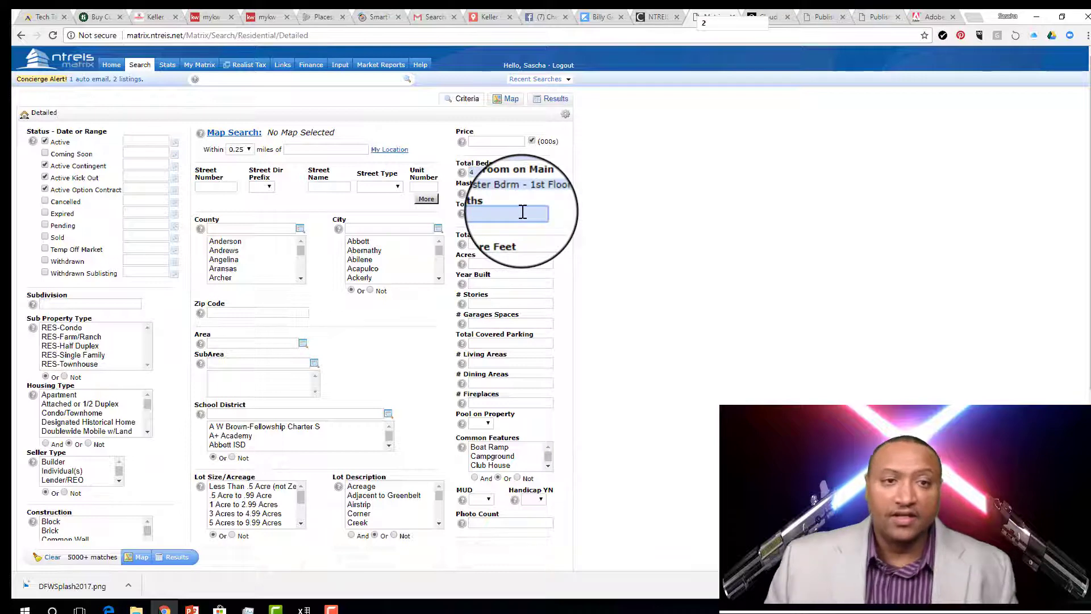
Set the total square feet to 2700+ and the price range to 0-420 thousand
{"action": "left_click", "coordinate": [494, 245]}
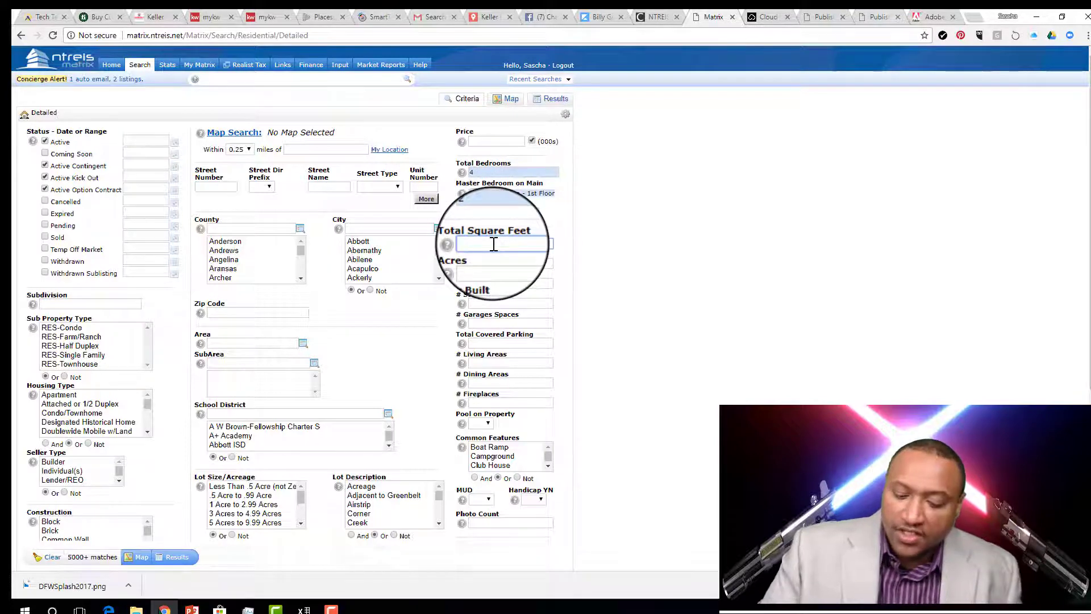
{"action": "type", "text": "2700+"}
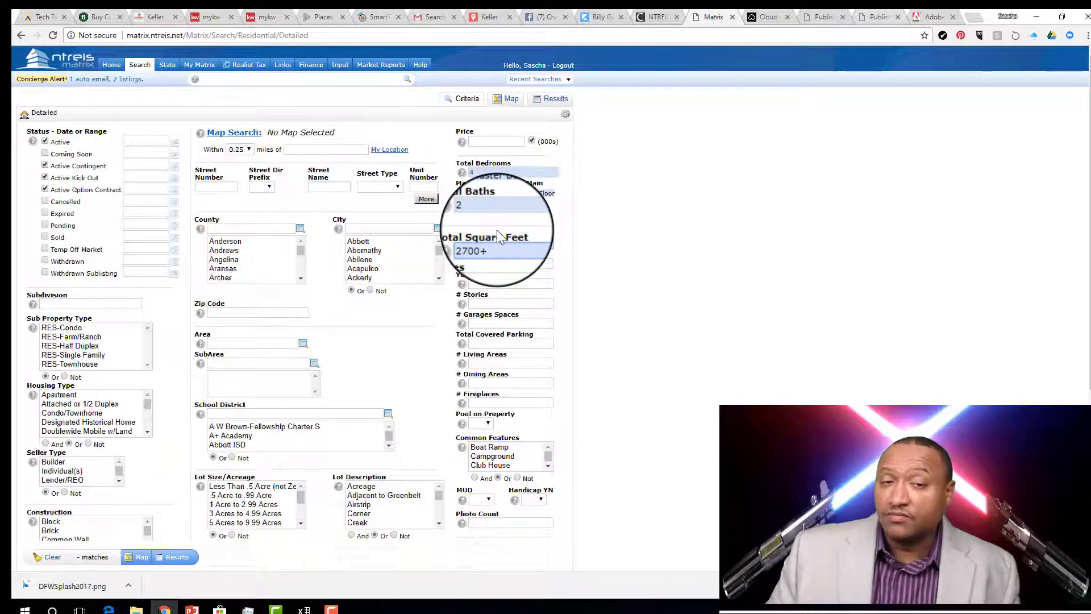
{"action": "left_click", "coordinate": [483, 141]}
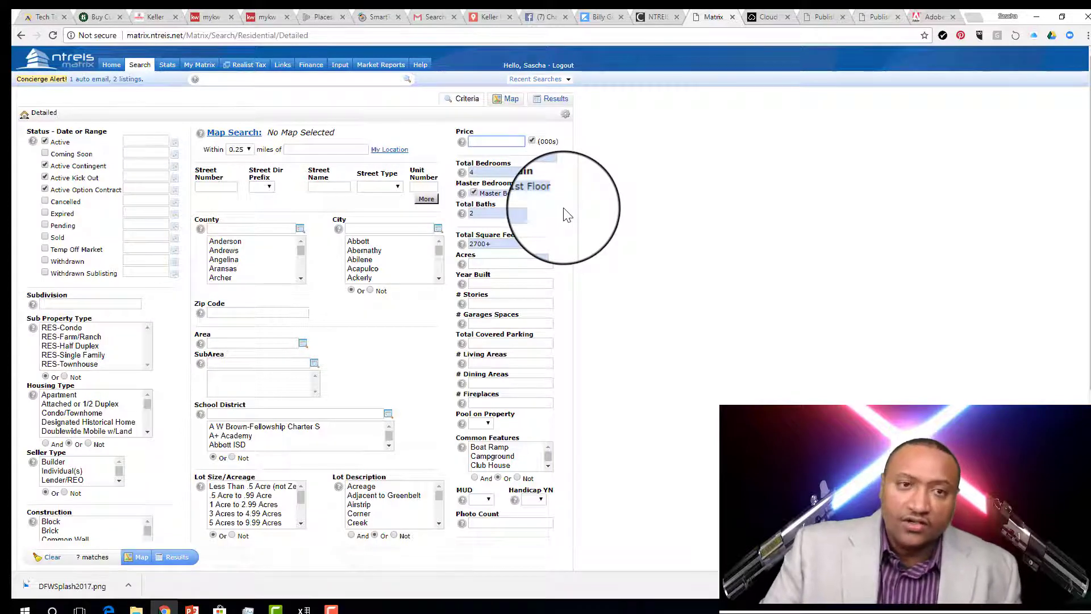
{"action": "type", "text": "0-420"}
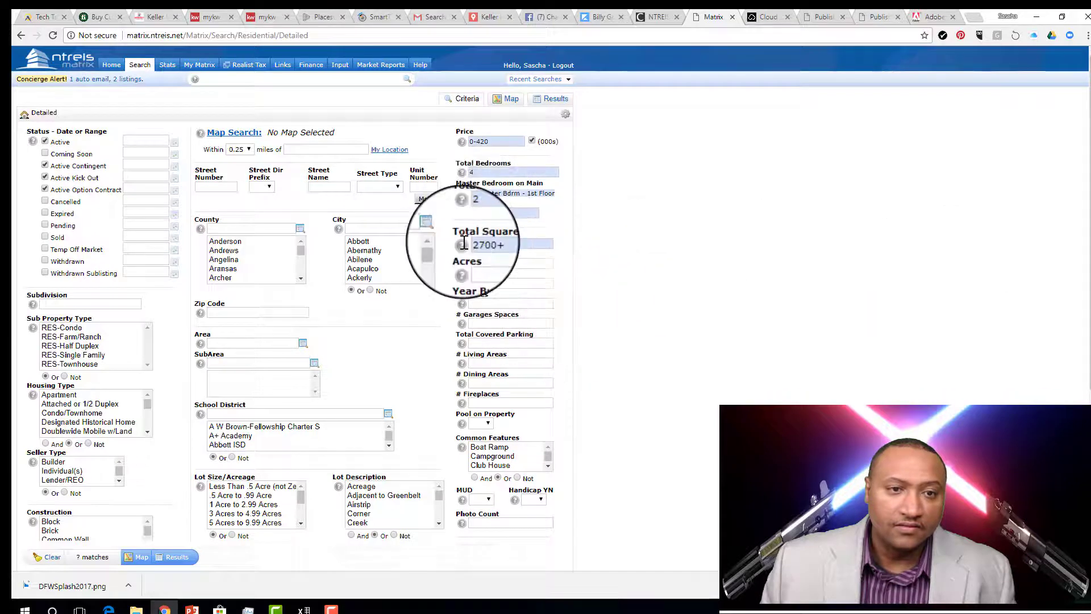
Set the city to Fort Worth and exclude the Active Option Contract, Active Contingent and Active Kick Out statuses
{"action": "left_click", "coordinate": [364, 227]}
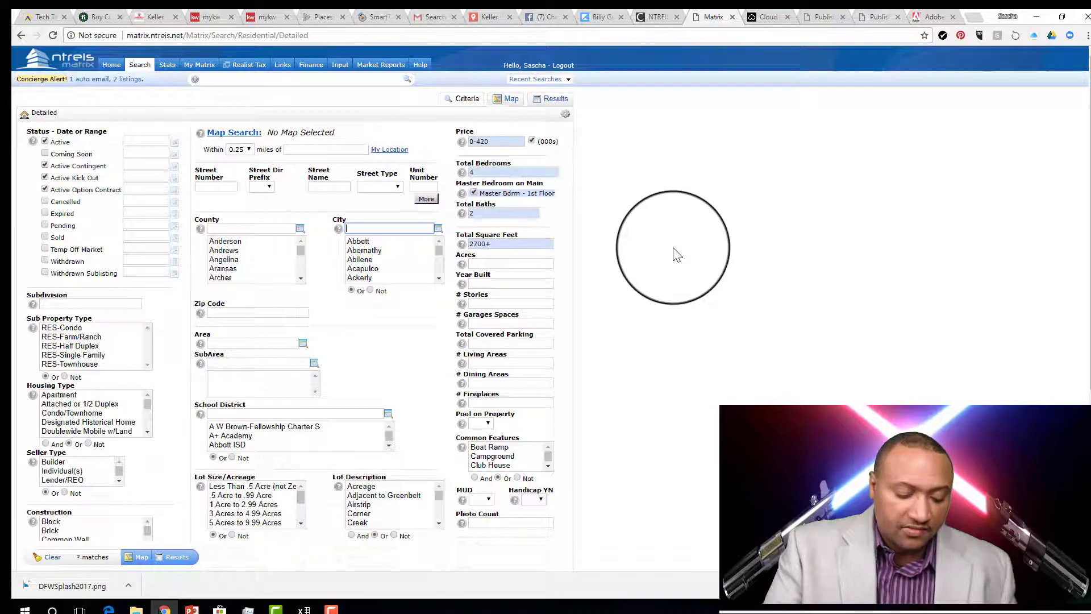
{"action": "type", "text": "Fort Worth"}
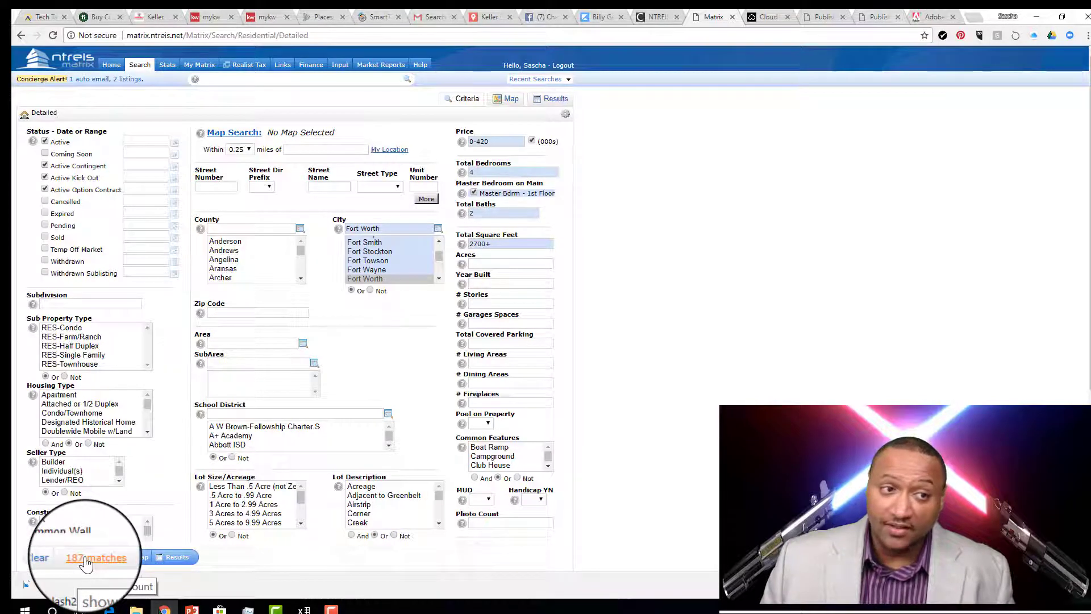
{"action": "left_click", "coordinate": [44, 191]}
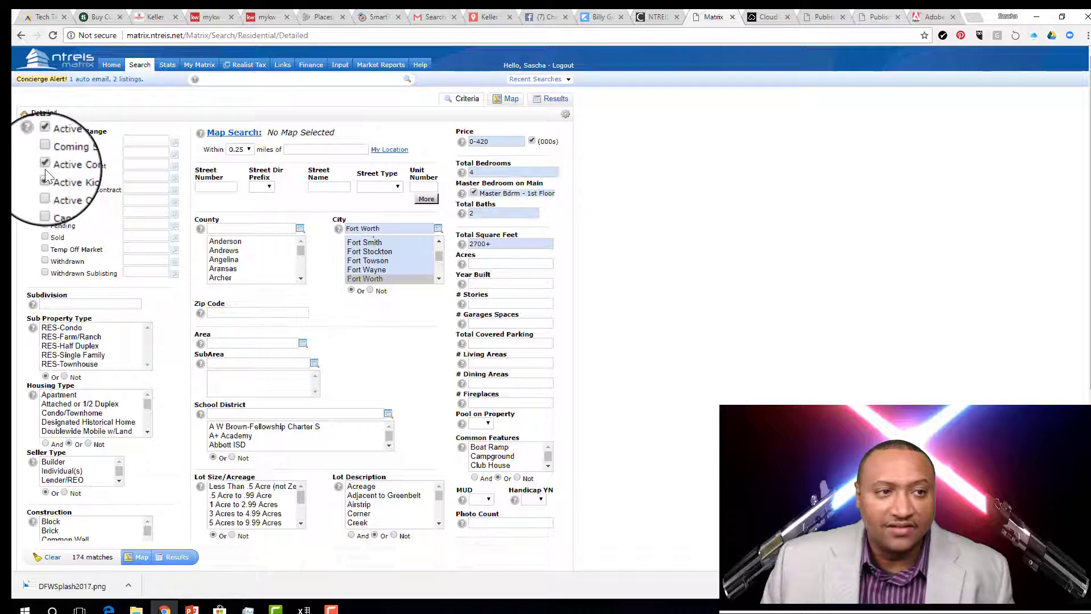
{"action": "left_click", "coordinate": [44, 165]}
{"action": "left_click", "coordinate": [43, 177]}
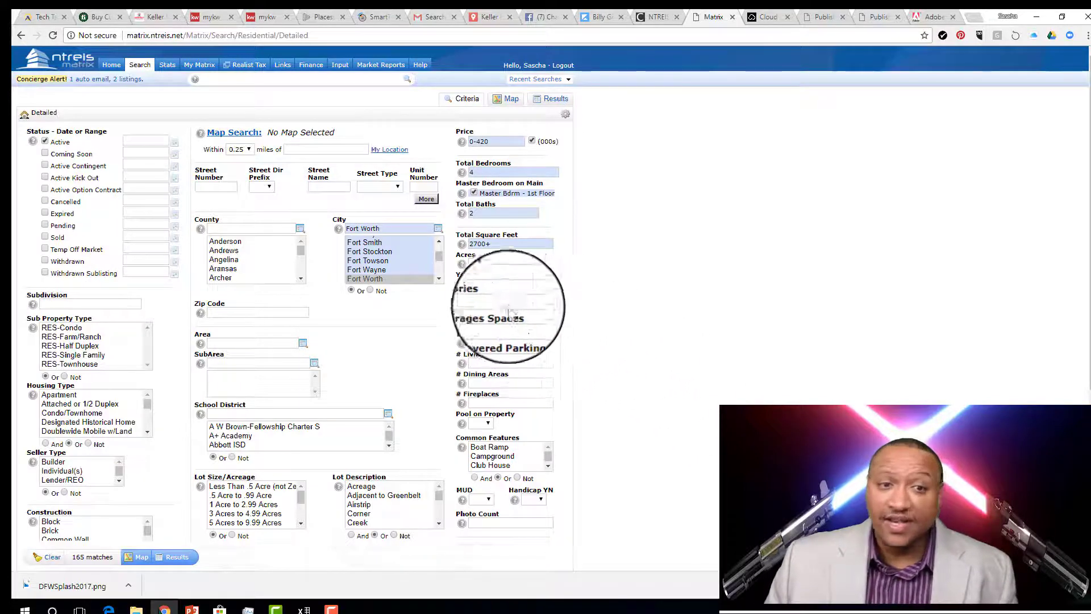
Set the year built to 2010+, the number of stories to 2 and the garage spaces to 3
{"action": "left_click", "coordinate": [503, 288]}
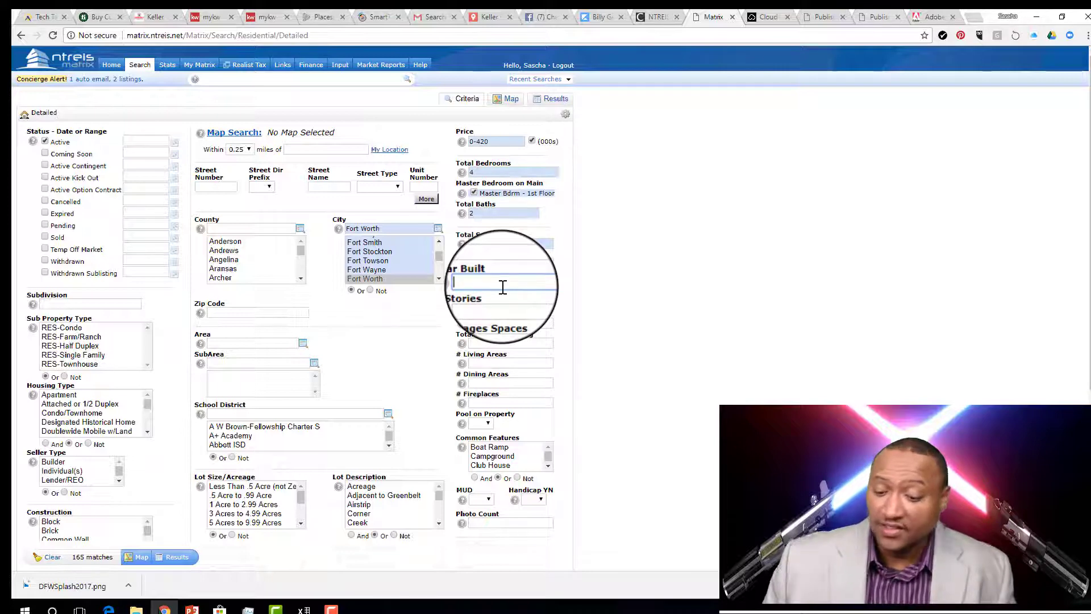
{"action": "type", "text": "2"}
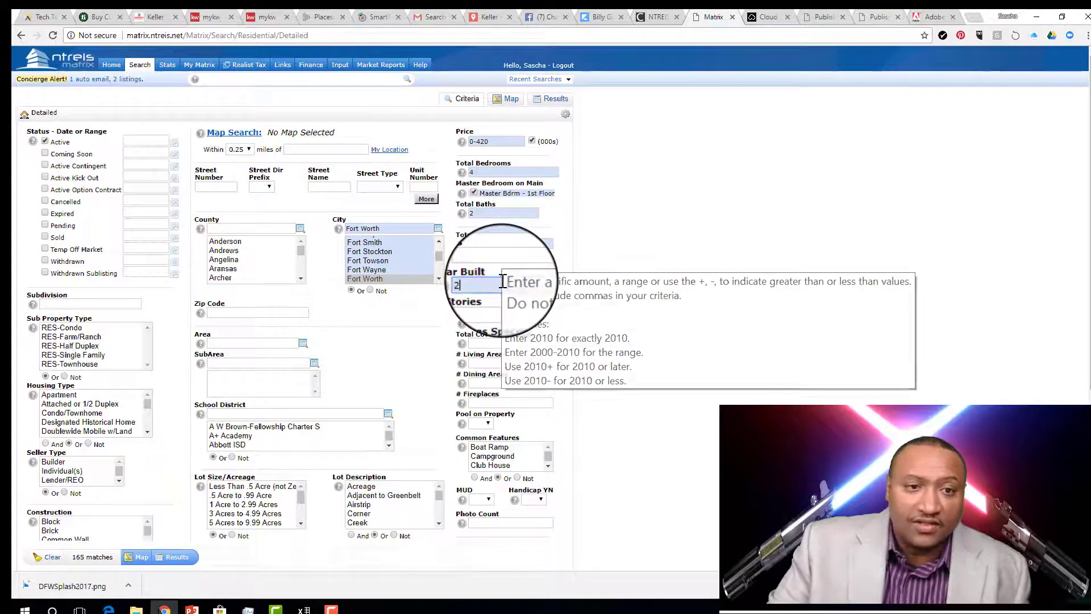
{"action": "type", "text": "010+"}
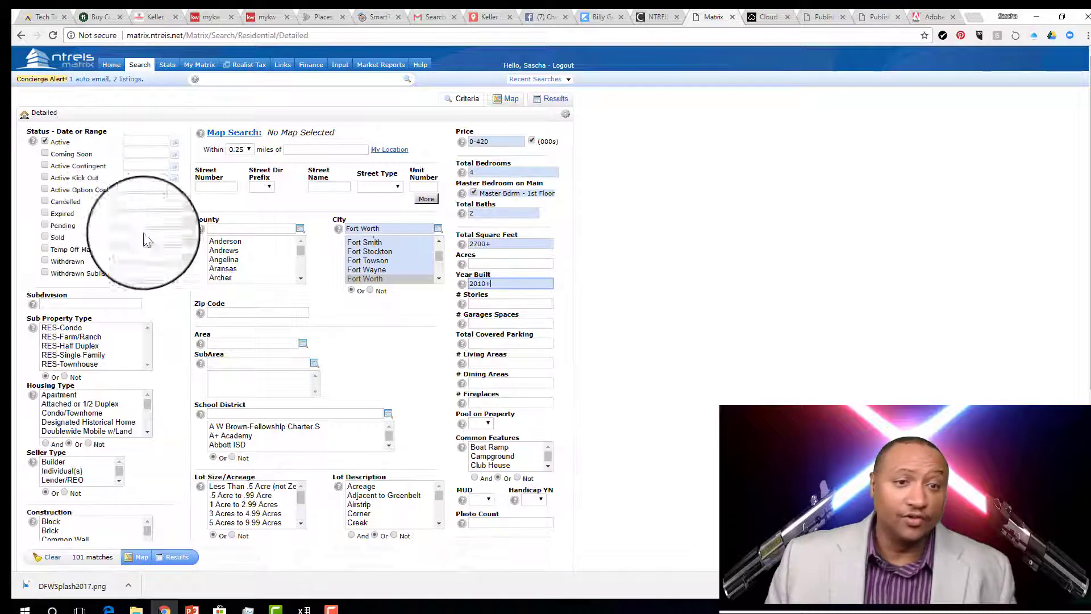
{"action": "left_click", "coordinate": [534, 303]}
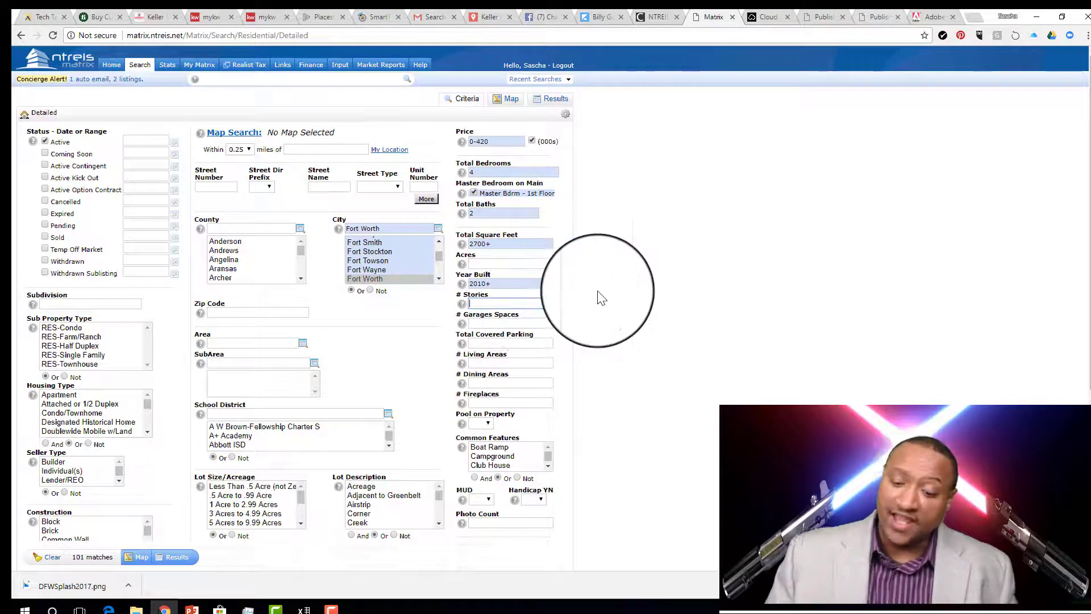
{"action": "left_click", "coordinate": [521, 325]}
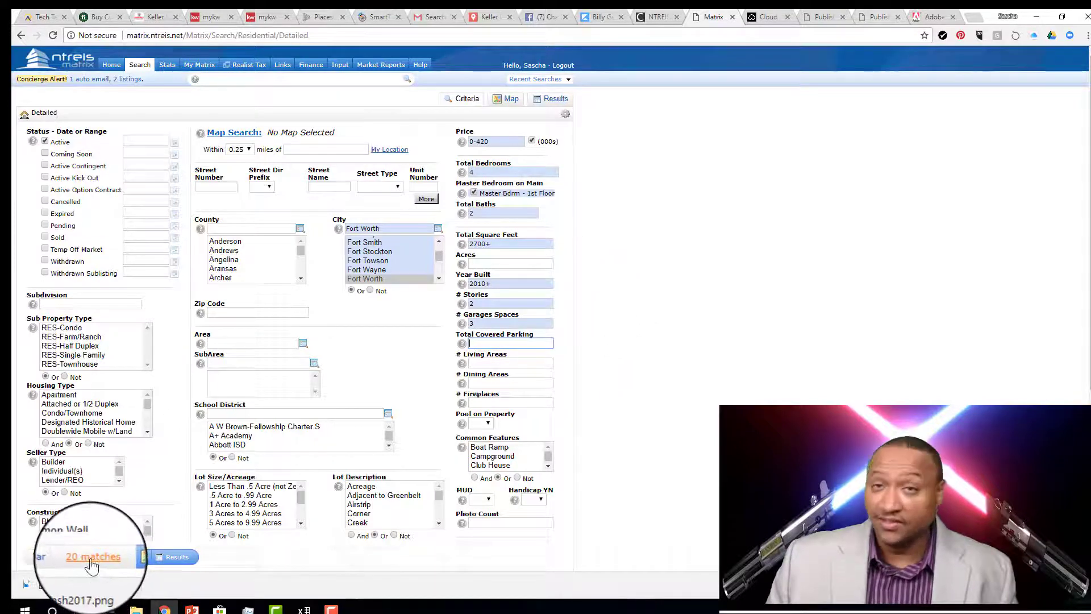
Try Pool on Property as Yes, and set it to No instead
{"action": "left_click", "coordinate": [487, 424]}
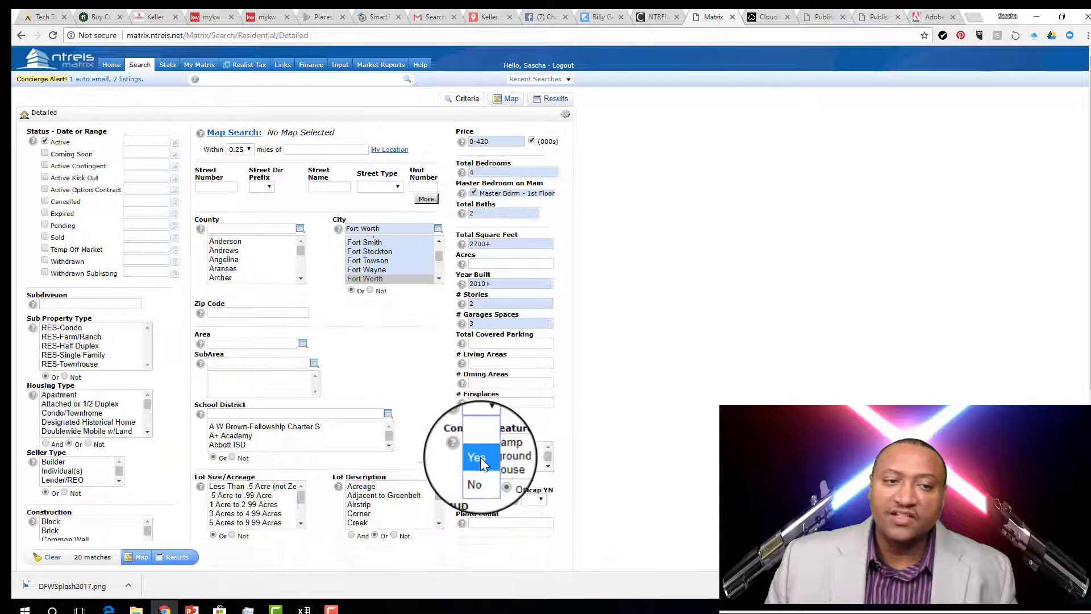
{"action": "left_click", "coordinate": [479, 449]}
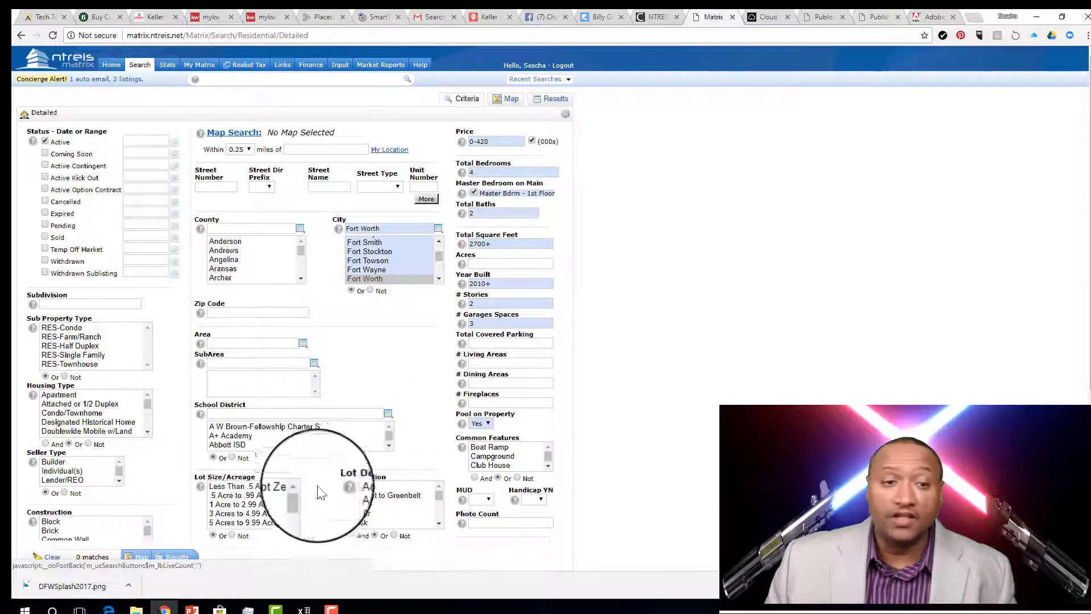
{"action": "left_click", "coordinate": [483, 423]}
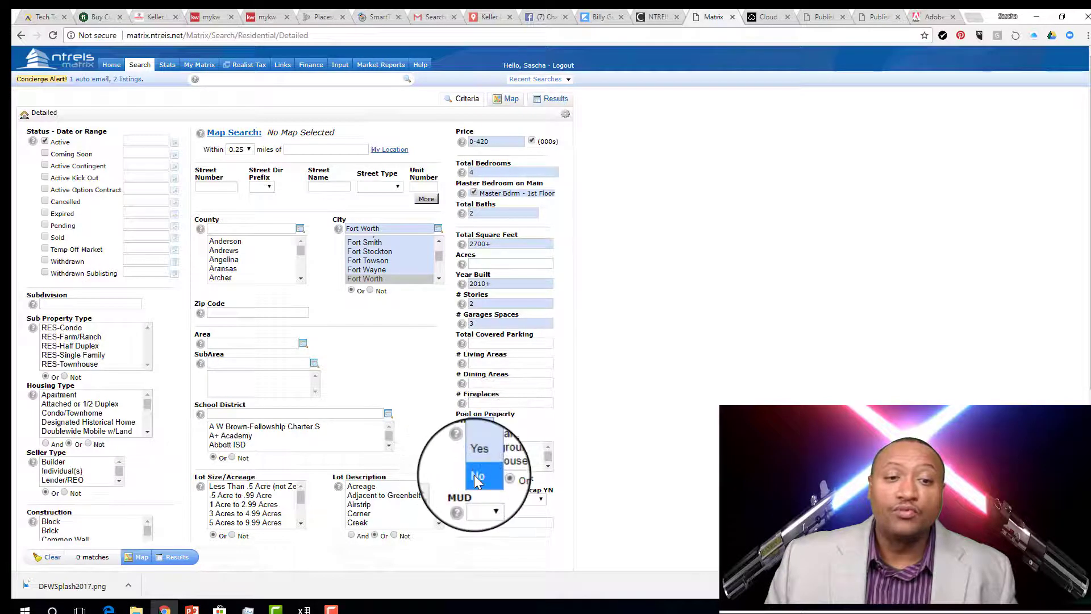
{"action": "left_click", "coordinate": [482, 456]}
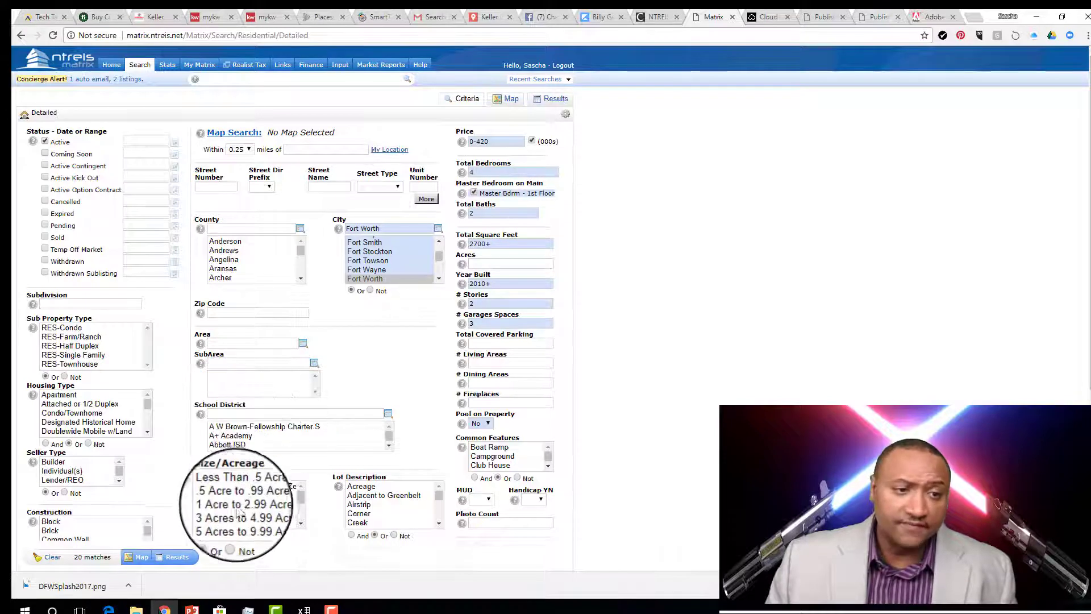
Restrict the sub property type to RES-Single Family and browse the Housing Type options
{"action": "left_click", "coordinate": [66, 357]}
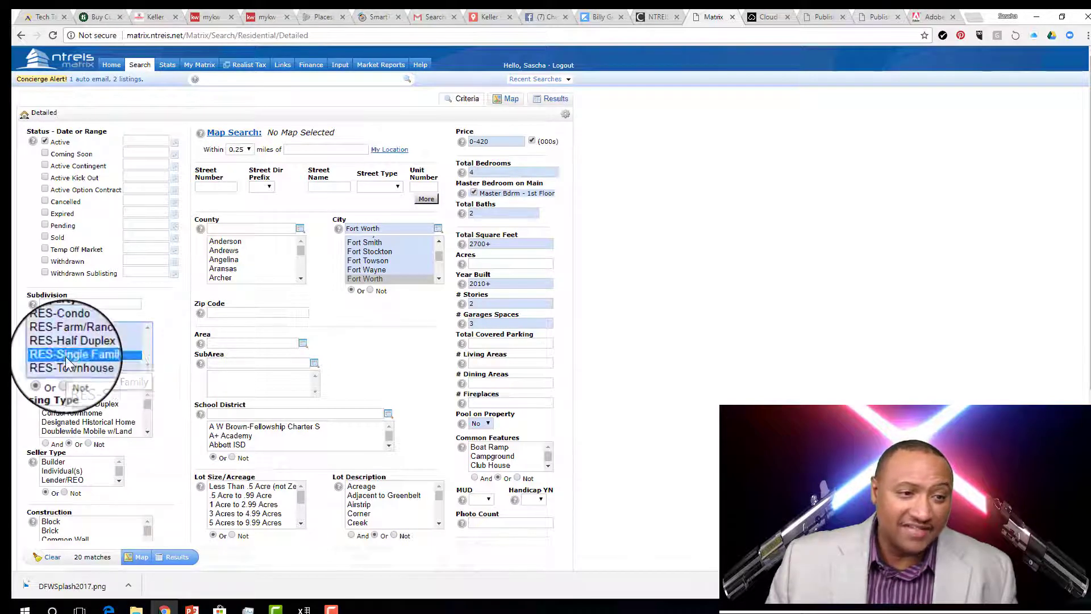
{"action": "left_click", "coordinate": [147, 433]}
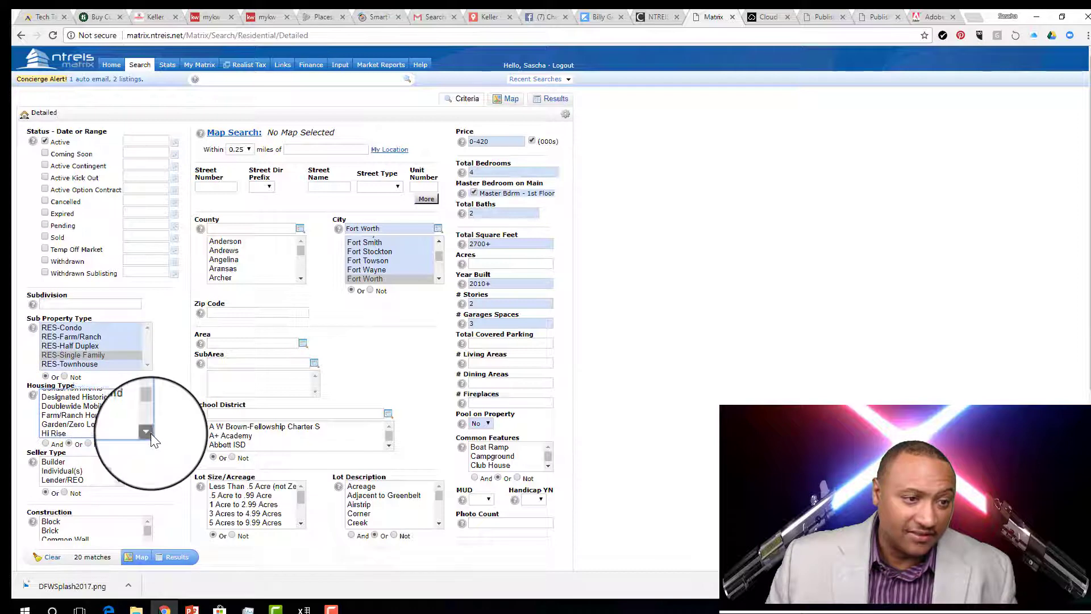
{"action": "left_click", "coordinate": [147, 434]}
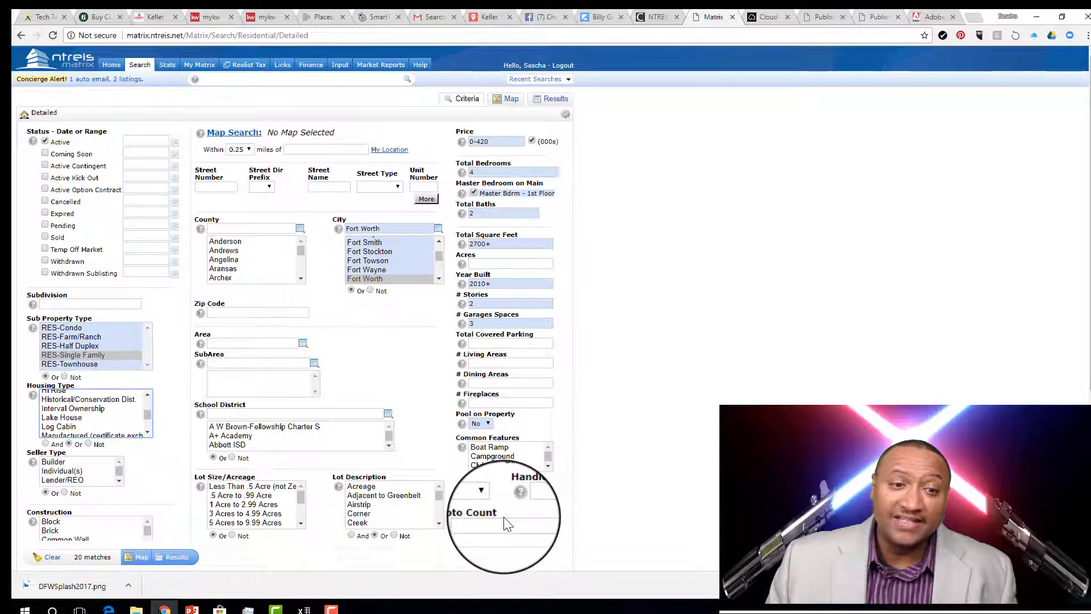
Open the editor for additional search fields, filter the available fields by "fire" and select Fireplace Total
{"action": "scroll", "coordinate": [504, 516], "scroll_direction": "down", "scroll_amount": 3}
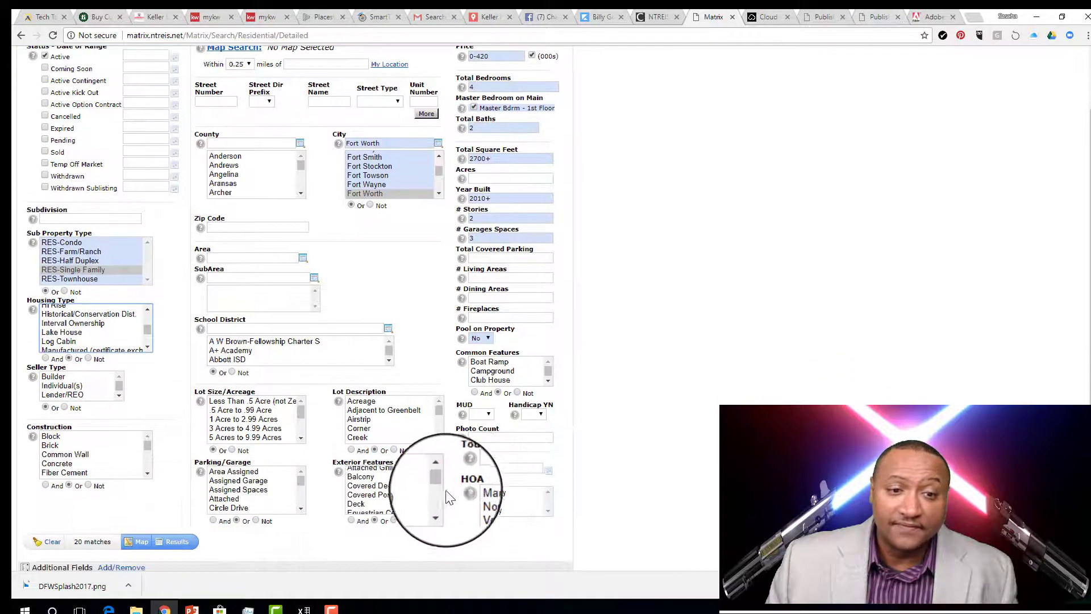
{"action": "scroll", "coordinate": [562, 477], "scroll_direction": "up", "scroll_amount": 1}
{"action": "triple_click", "coordinate": [567, 475]}
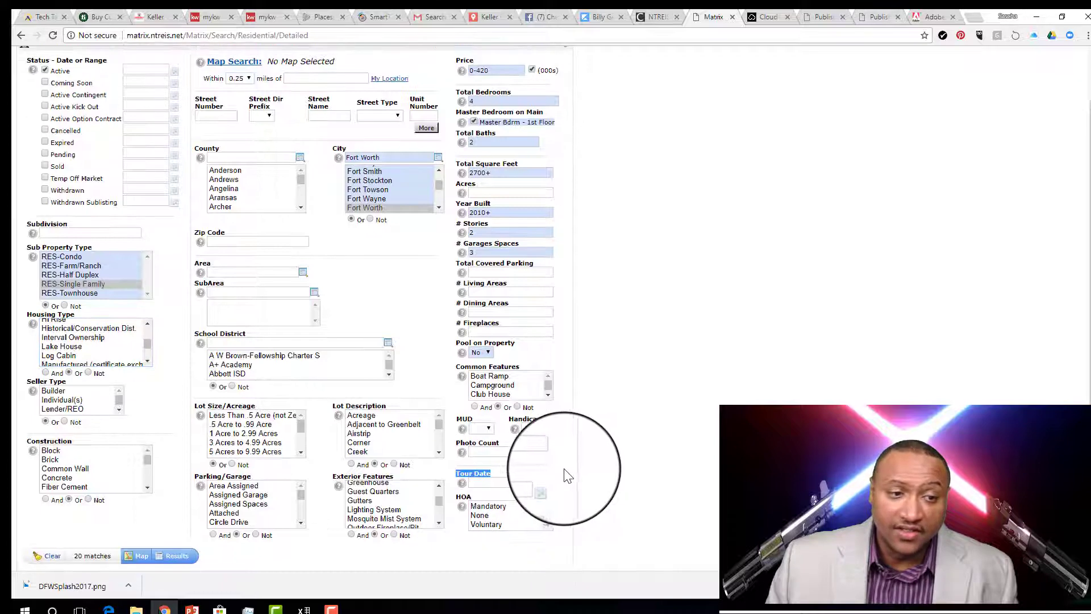
{"action": "scroll", "coordinate": [567, 475], "scroll_direction": "down", "scroll_amount": 4}
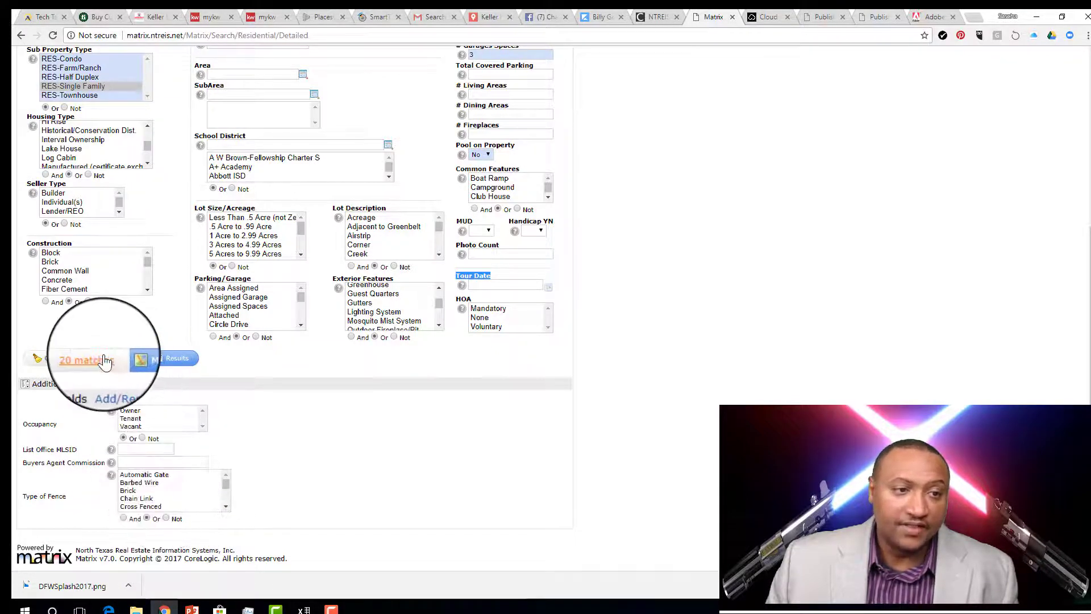
{"action": "left_click", "coordinate": [127, 388]}
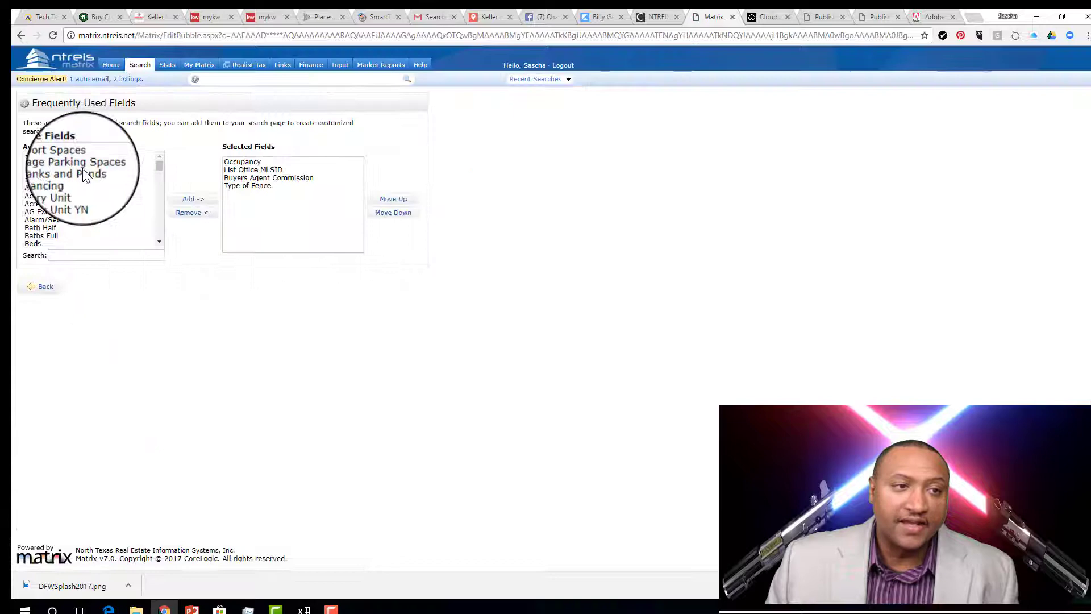
{"action": "left_click", "coordinate": [69, 256]}
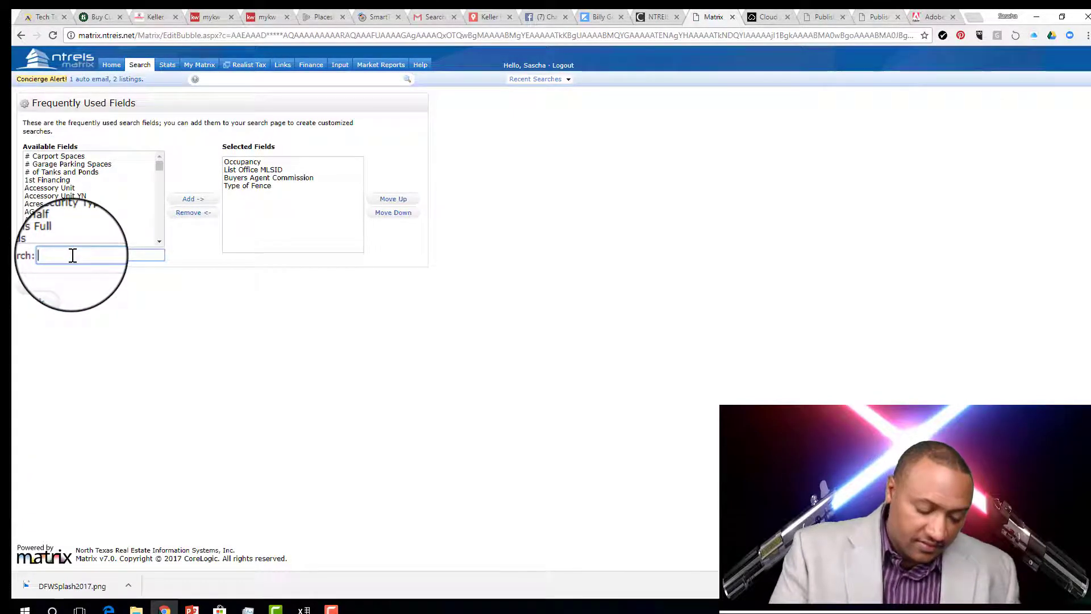
{"action": "type", "text": "ad"}
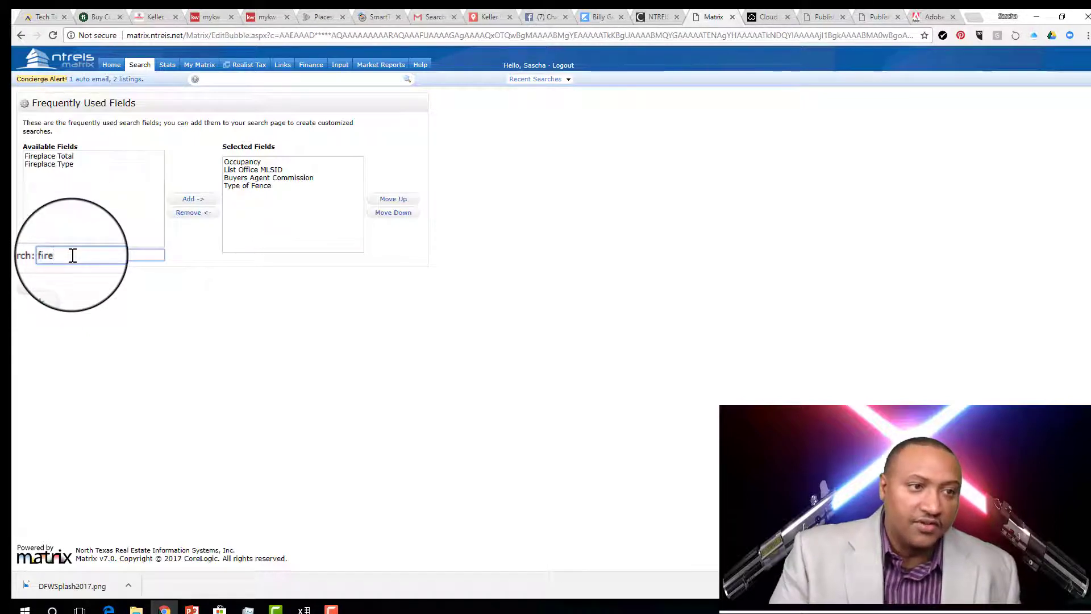
{"action": "left_click", "coordinate": [47, 156]}
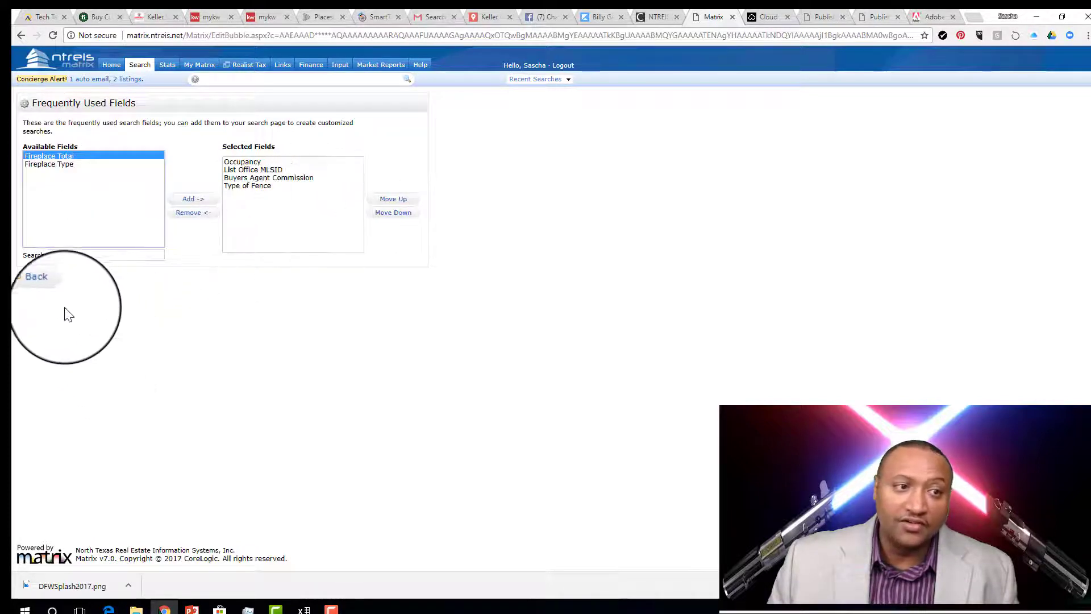
Return to the search criteria without adding the fireplace field, check the additional fields and show the search results
{"action": "left_click", "coordinate": [43, 288]}
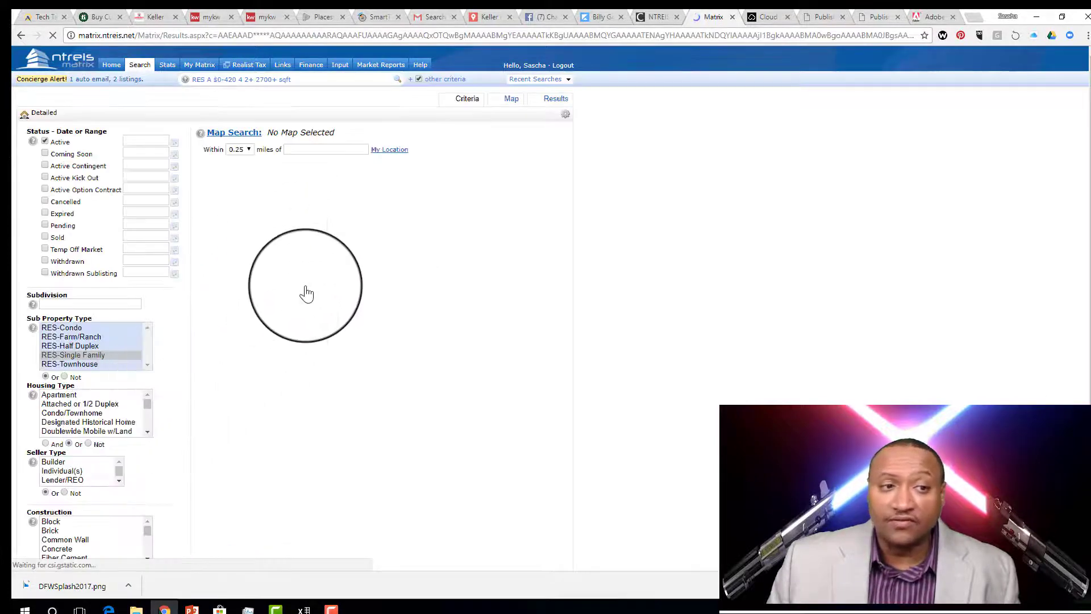
{"action": "scroll", "coordinate": [183, 499], "scroll_direction": "down", "scroll_amount": 5}
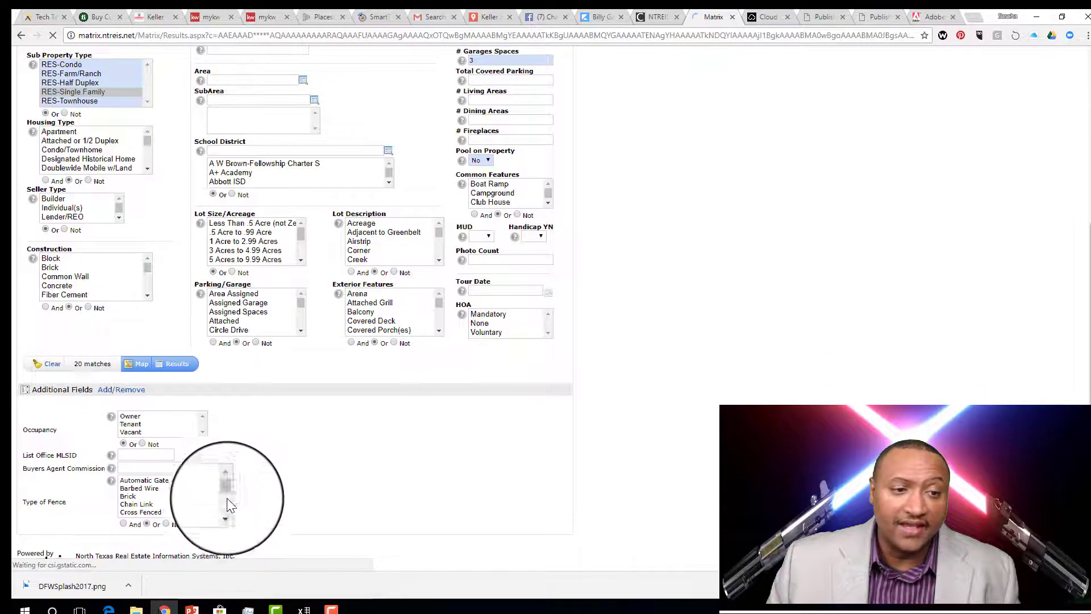
{"action": "scroll", "coordinate": [233, 506], "scroll_direction": "down", "scroll_amount": 10}
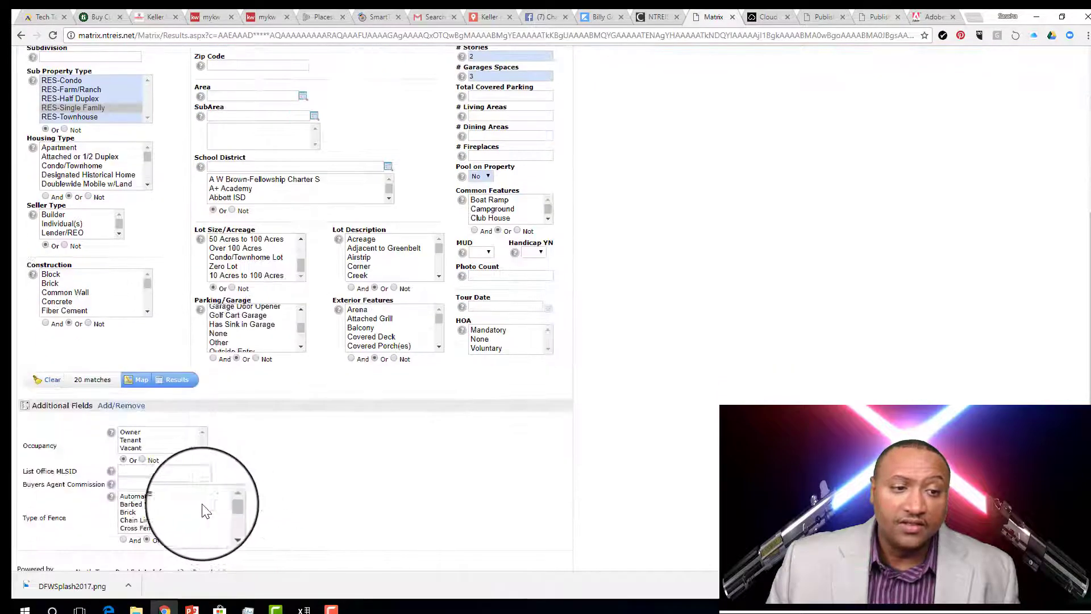
{"action": "scroll", "coordinate": [188, 509], "scroll_direction": "down", "scroll_amount": 2}
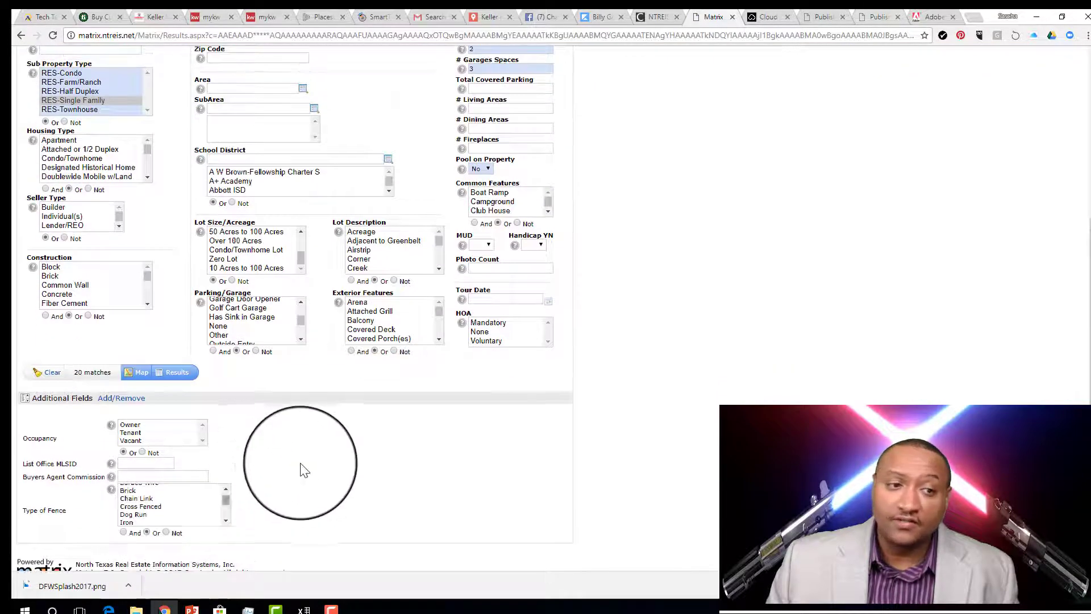
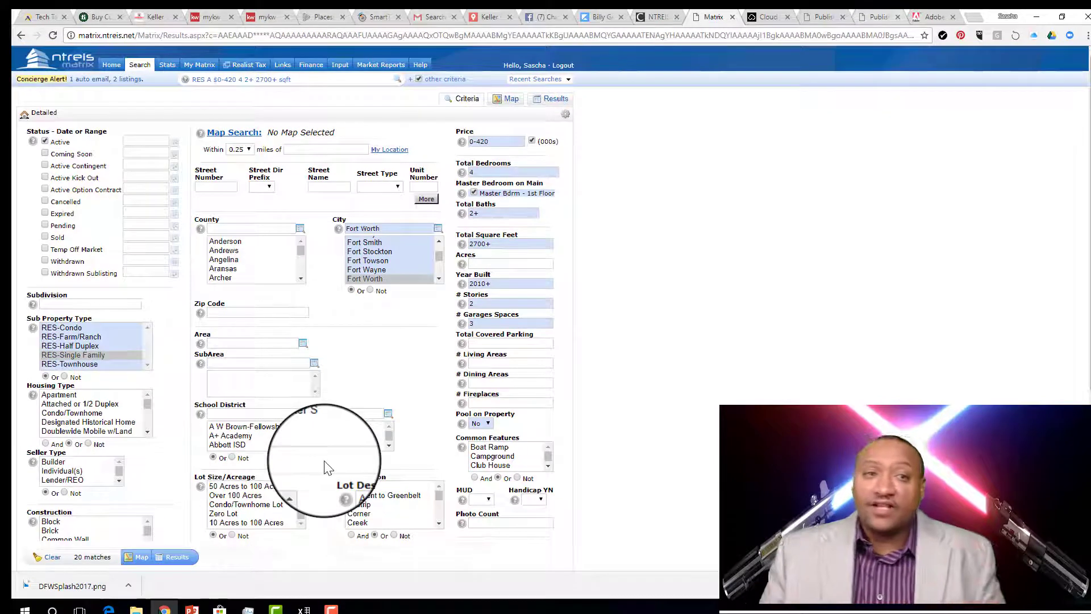
{"action": "left_click", "coordinate": [557, 106]}
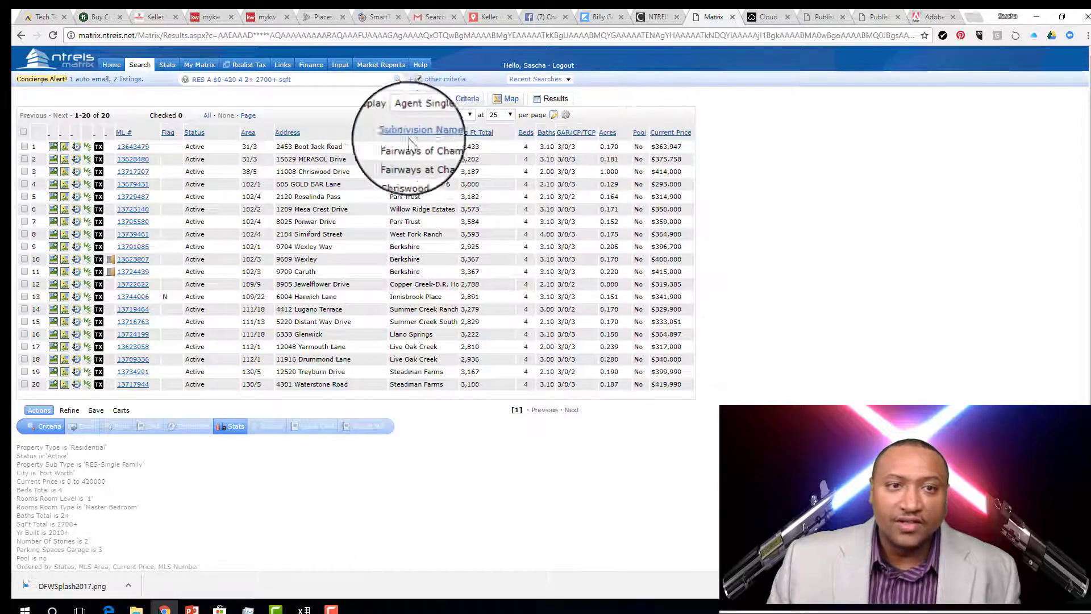
{"action": "left_click", "coordinate": [363, 134]}
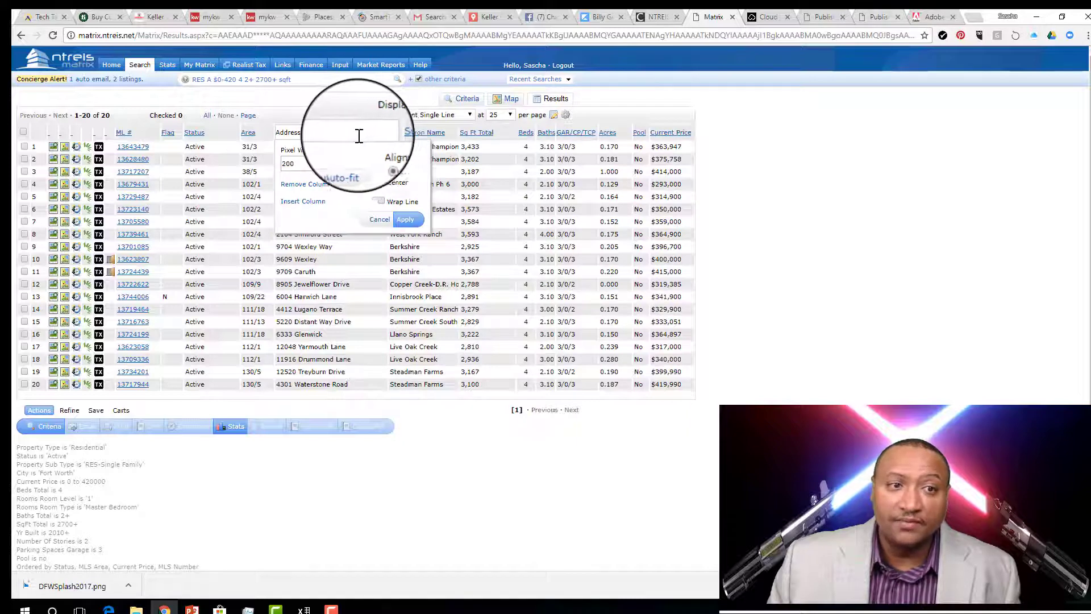
{"action": "left_click", "coordinate": [318, 208]}
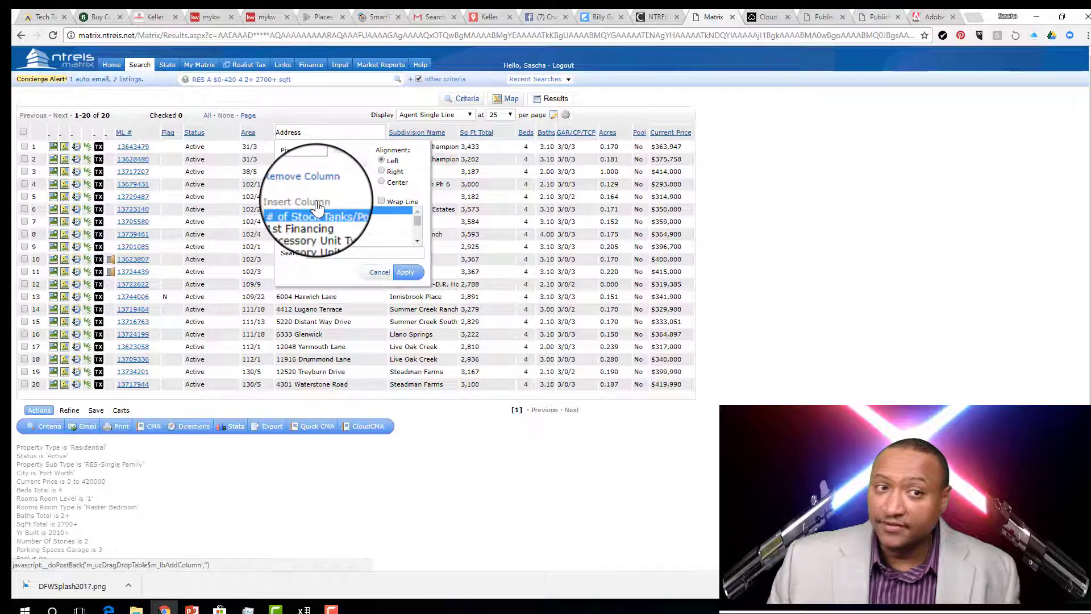
{"action": "left_click", "coordinate": [652, 208]}
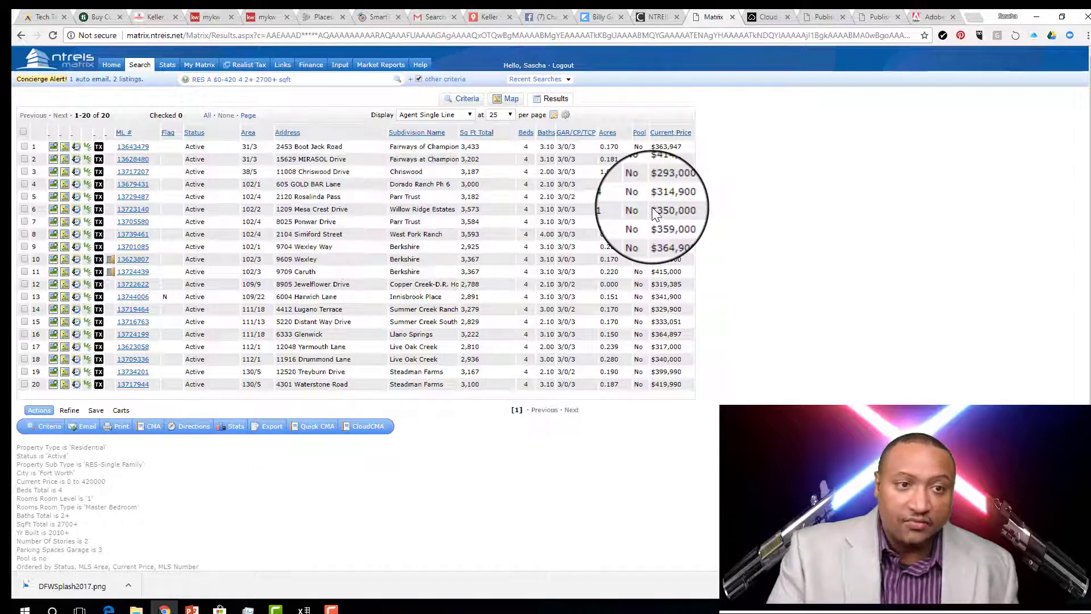
Insert a DOM column after the Address column in the results table
{"action": "left_click", "coordinate": [352, 133]}
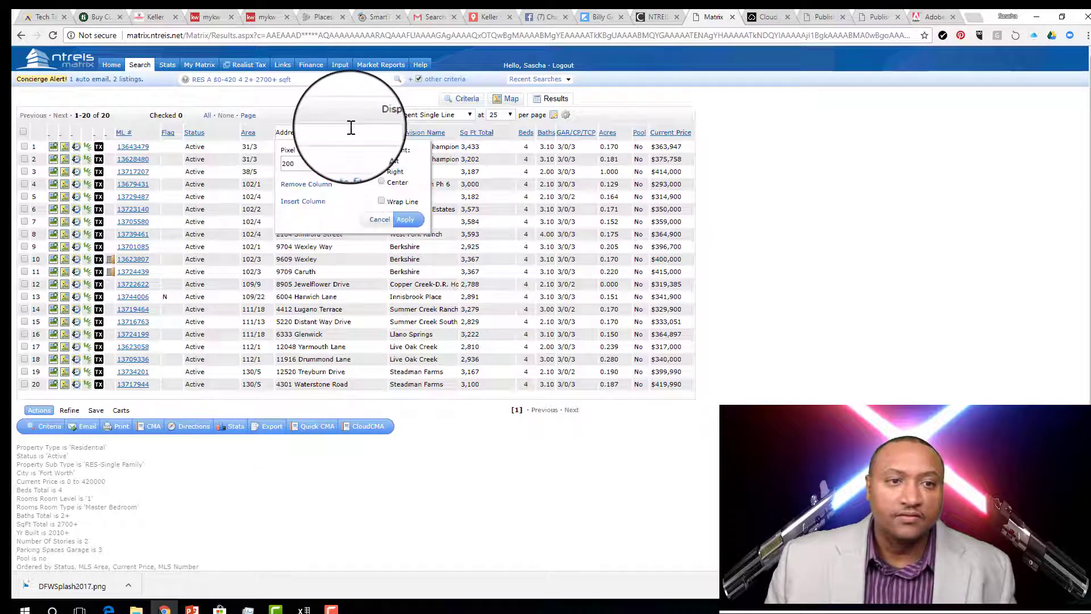
{"action": "left_click", "coordinate": [318, 204]}
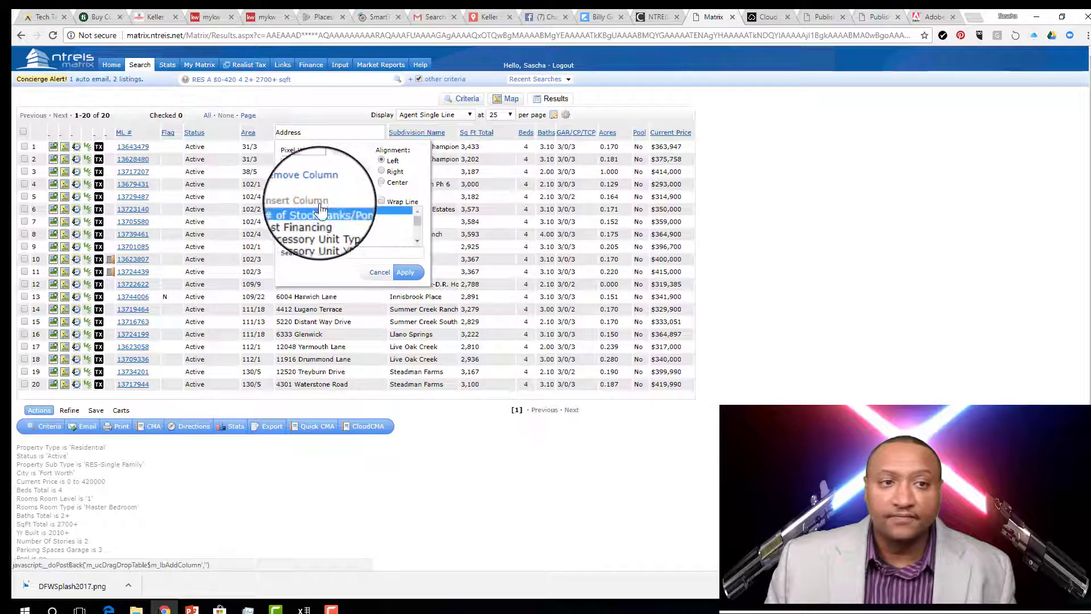
{"action": "left_click", "coordinate": [316, 253]}
{"action": "type", "text": "dem"}
{"action": "left_click", "coordinate": [291, 219]}
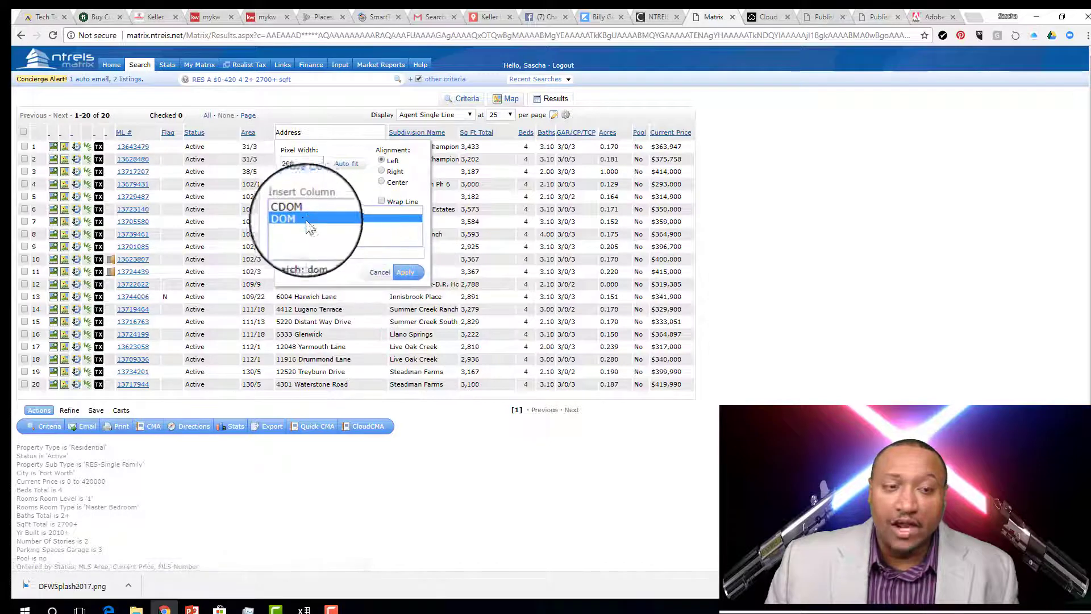
{"action": "left_click", "coordinate": [409, 275]}
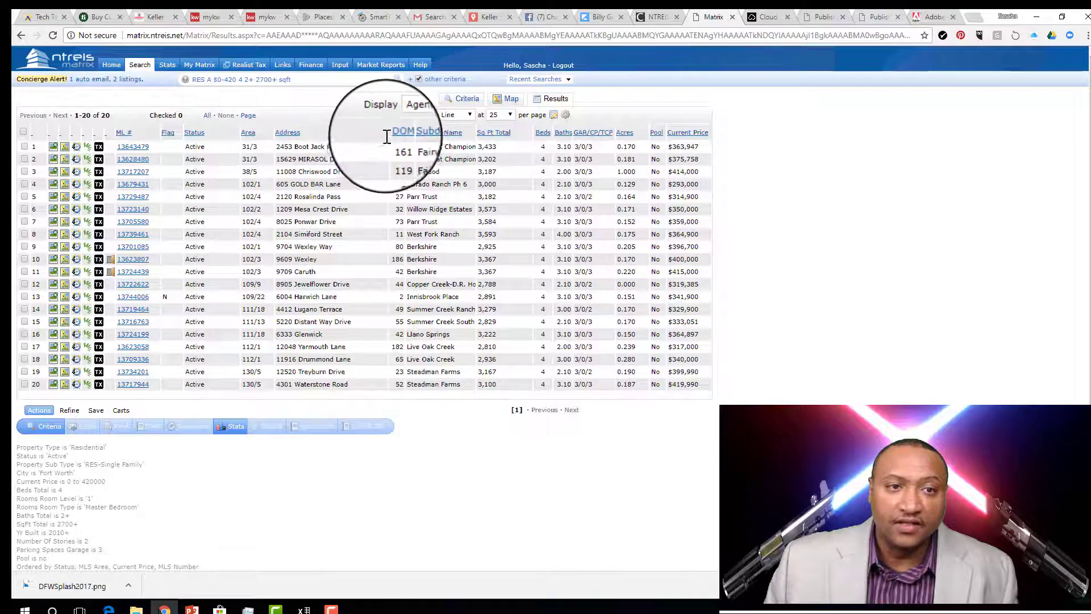
{"action": "left_click", "coordinate": [385, 134]}
{"action": "mouse_move", "coordinate": [396, 126]}
{"action": "left_mouse_down"}
{"action": "mouse_move", "coordinate": [255, 152]}
{"action": "mouse_move", "coordinate": [402, 135]}
{"action": "left_mouse_up"}
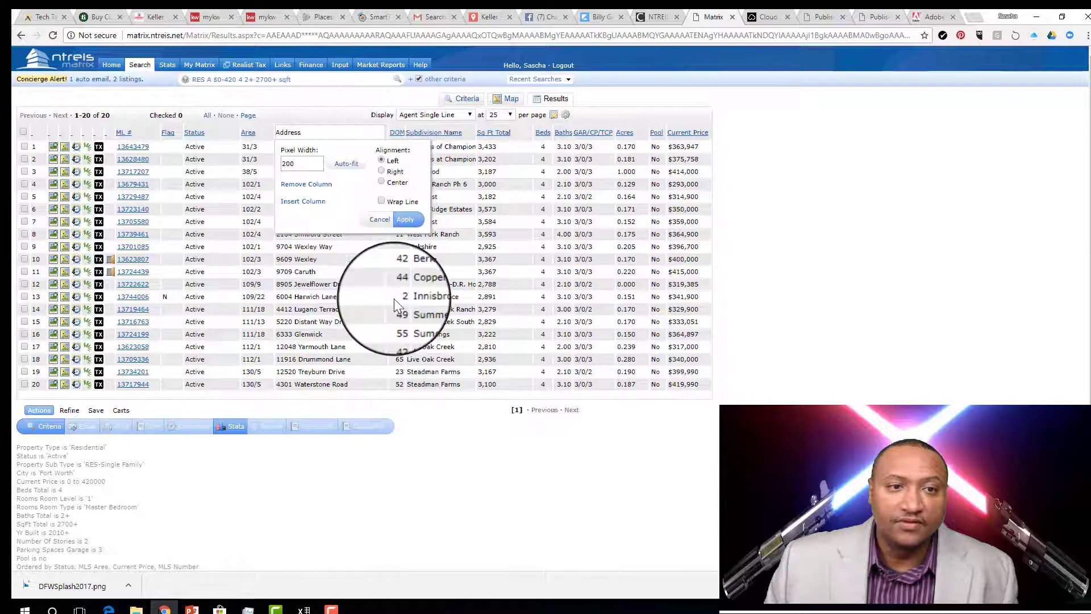
{"action": "left_click", "coordinate": [373, 221]}
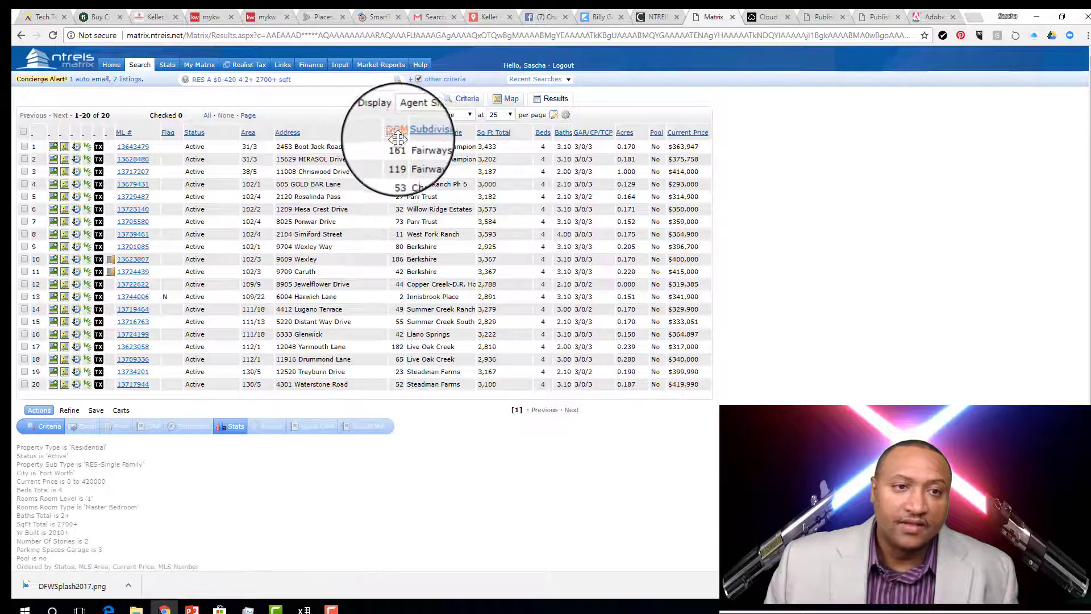
Move the DOM column between Status and Area and sort the results by DOM in descending order
{"action": "left_click_drag", "start_coordinate": [338, 130], "coordinate": [222, 153]}
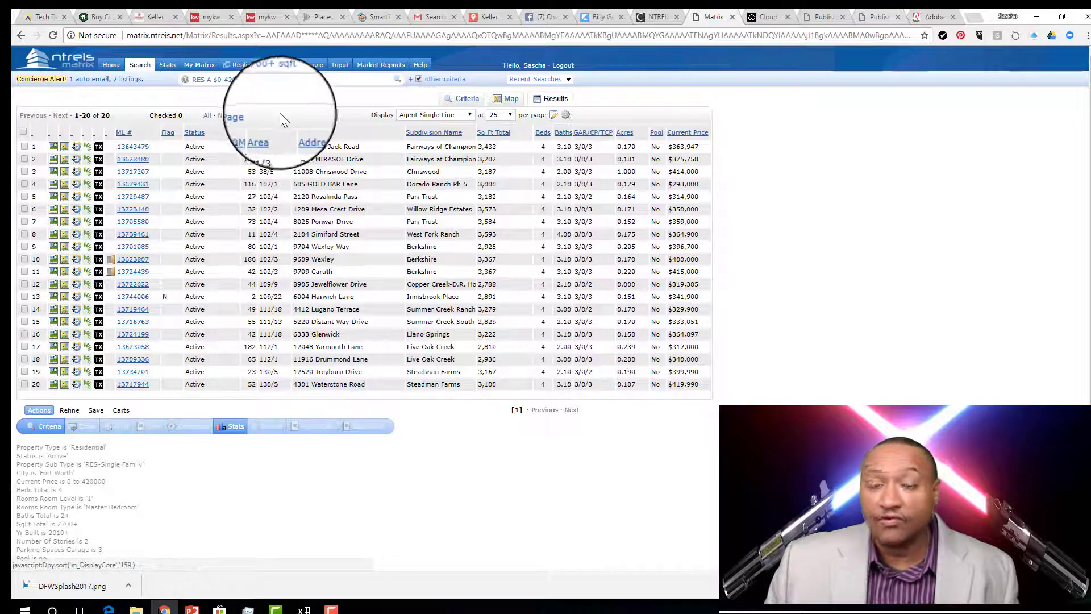
{"action": "left_click", "coordinate": [253, 133]}
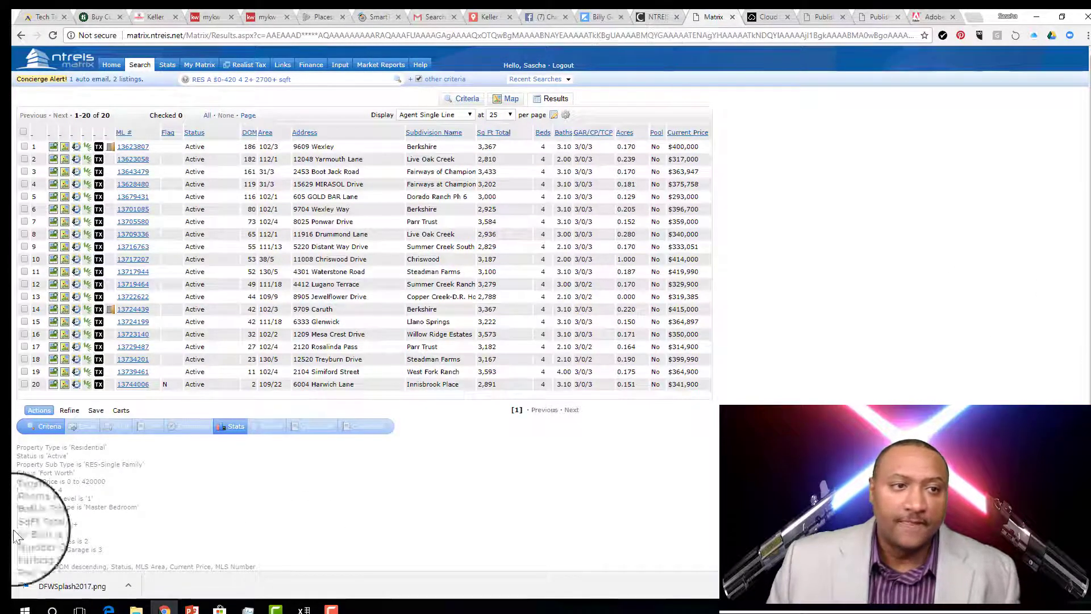
Open the full report of the listing with the most days on market, review its tax record and return to the report
{"action": "left_click", "coordinate": [132, 149]}
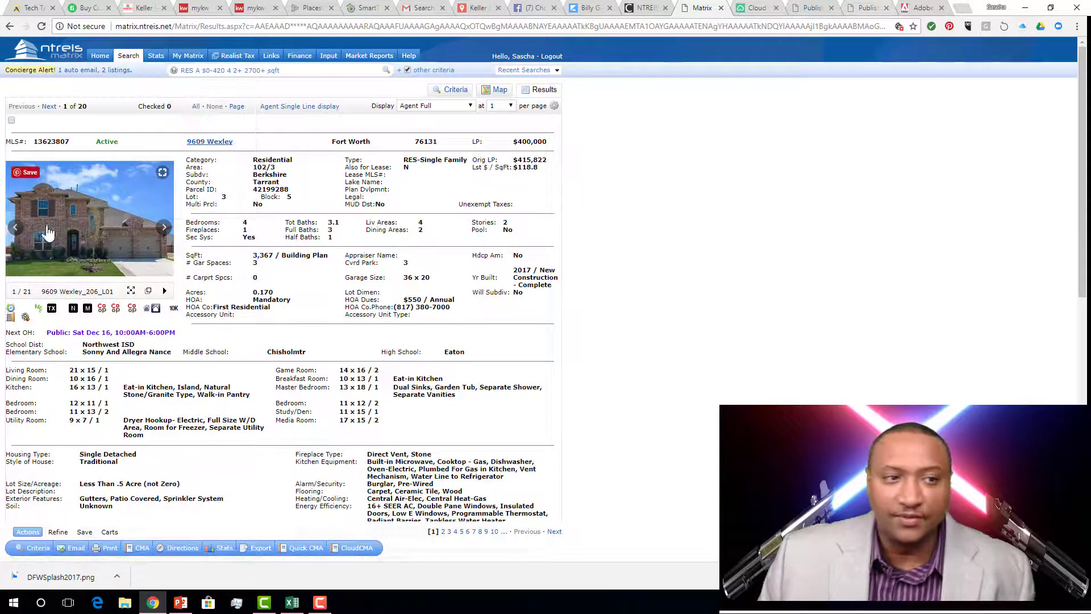
{"action": "left_click", "coordinate": [51, 310]}
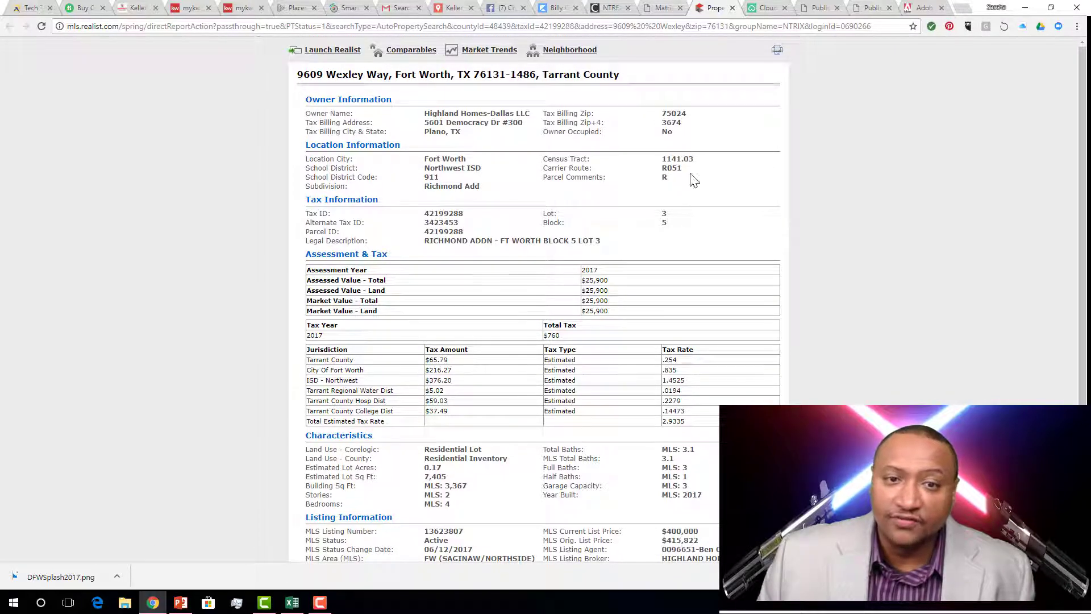
{"action": "scroll", "coordinate": [491, 406], "scroll_direction": "down", "scroll_amount": 2}
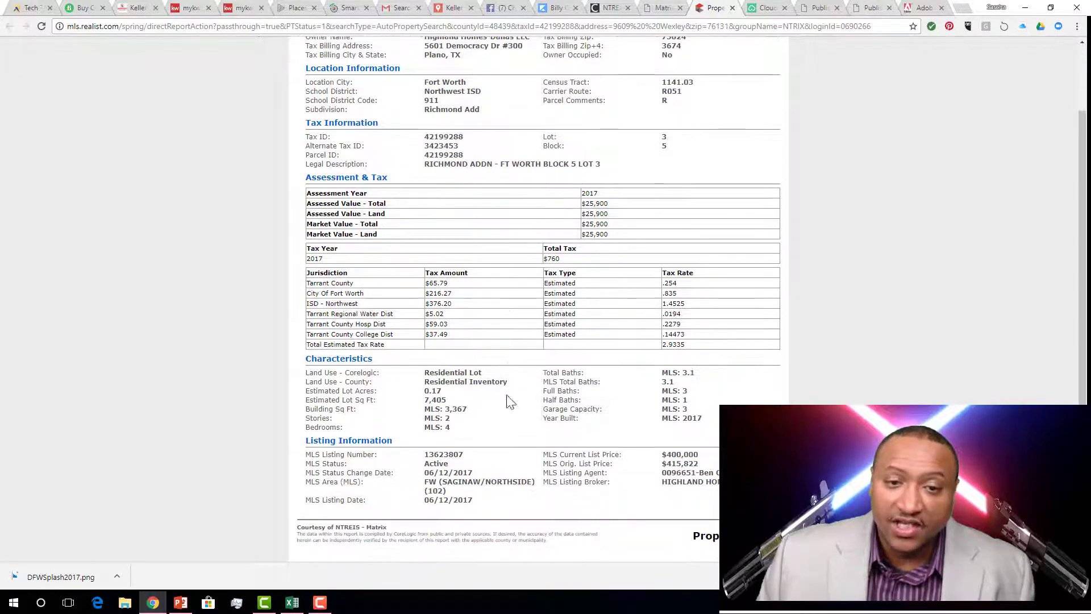
{"action": "scroll", "coordinate": [480, 458], "scroll_direction": "up", "scroll_amount": 2}
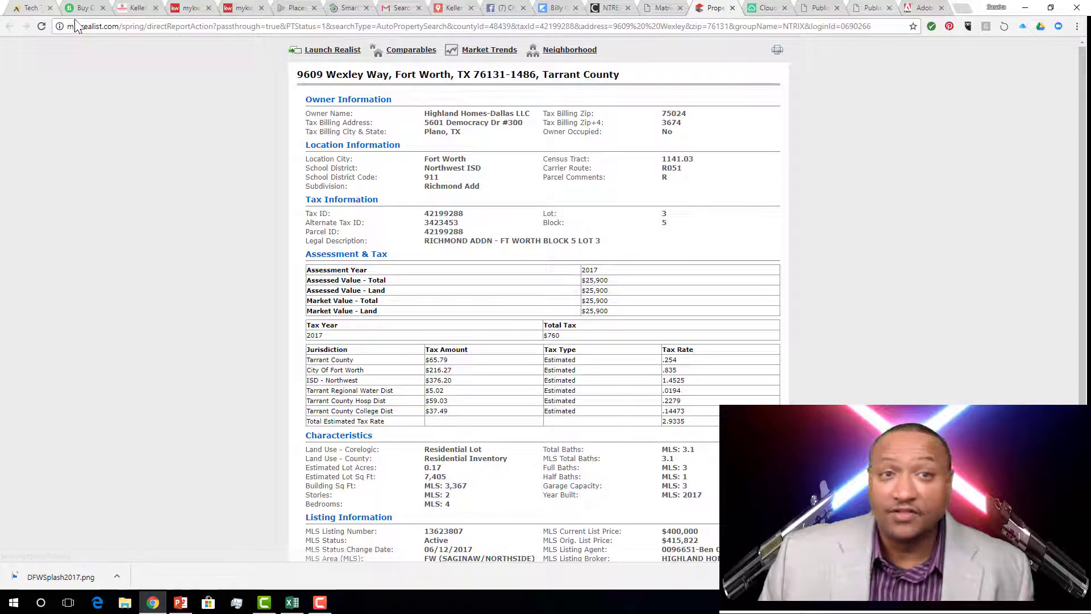
{"action": "left_click", "coordinate": [661, 8]}
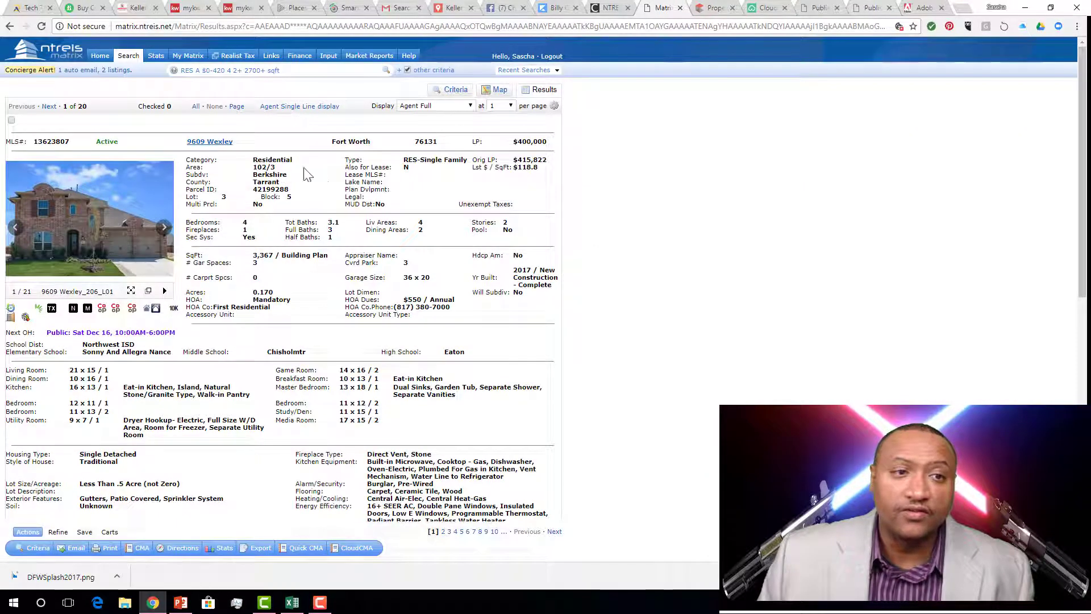
Examine the listing's full report, including HOA, schools, room sizes, property description, private remarks, buyer's agent commission and showing instructions
{"action": "scroll", "coordinate": [273, 143], "scroll_direction": "down", "scroll_amount": 1}
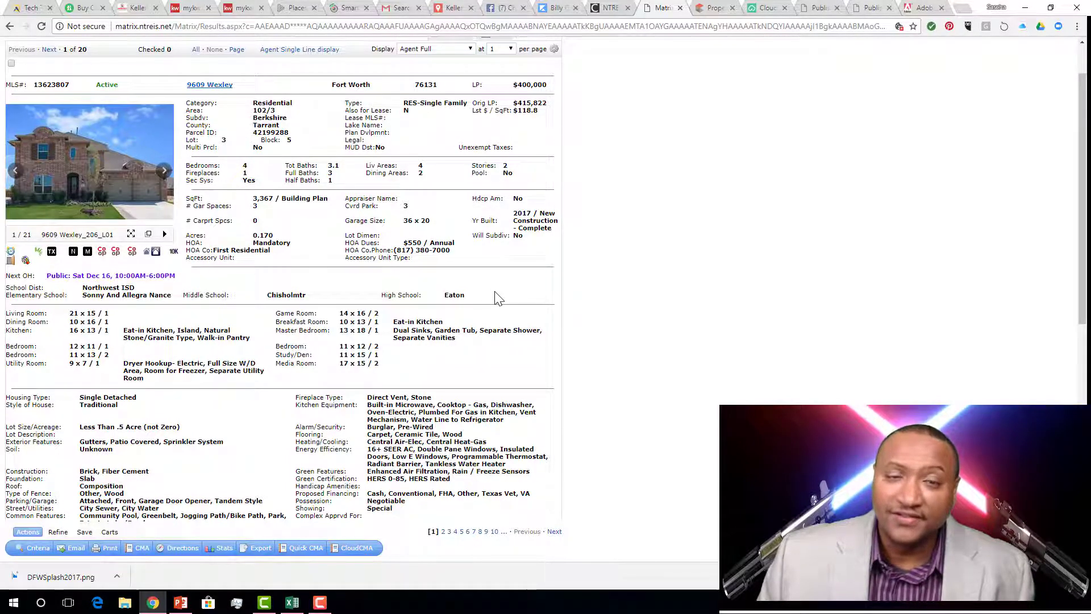
{"action": "scroll", "coordinate": [499, 297], "scroll_direction": "up", "scroll_amount": 2}
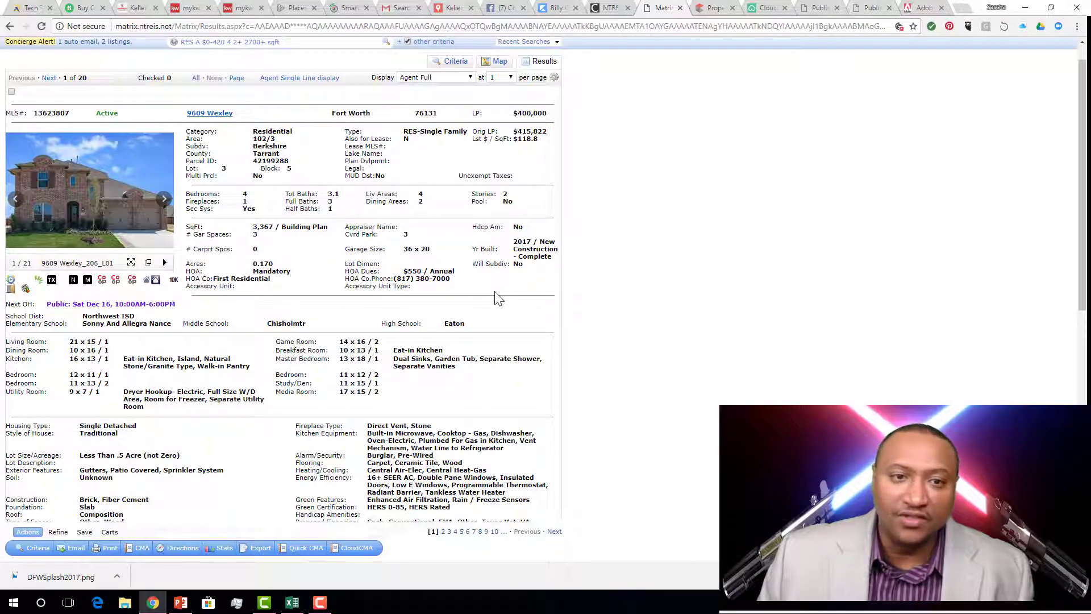
{"action": "scroll", "coordinate": [499, 297], "scroll_direction": "up", "scroll_amount": 1}
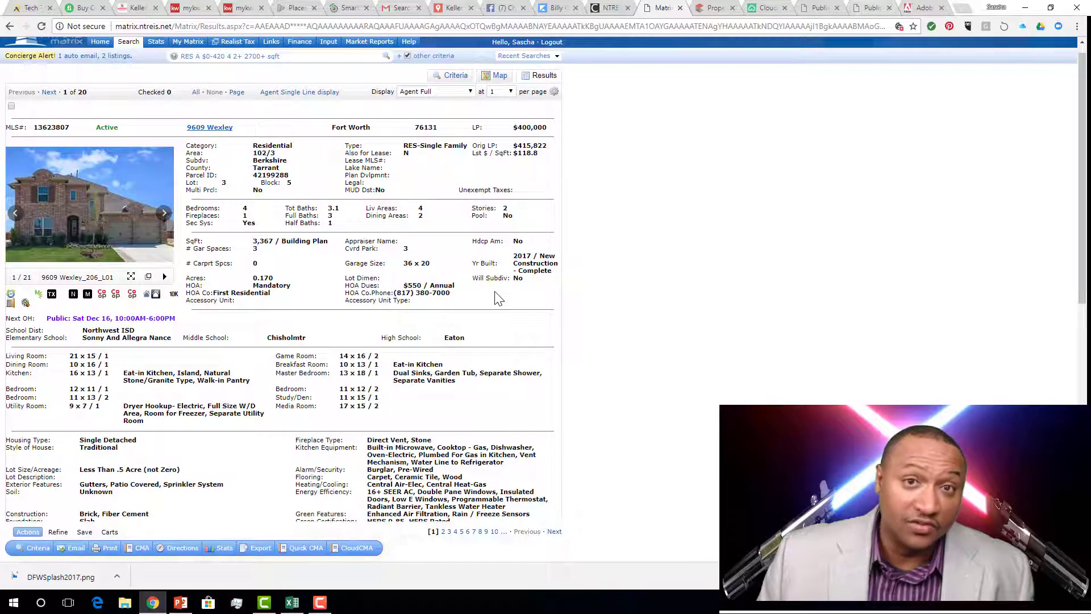
{"action": "scroll", "coordinate": [499, 297], "scroll_direction": "up", "scroll_amount": 1}
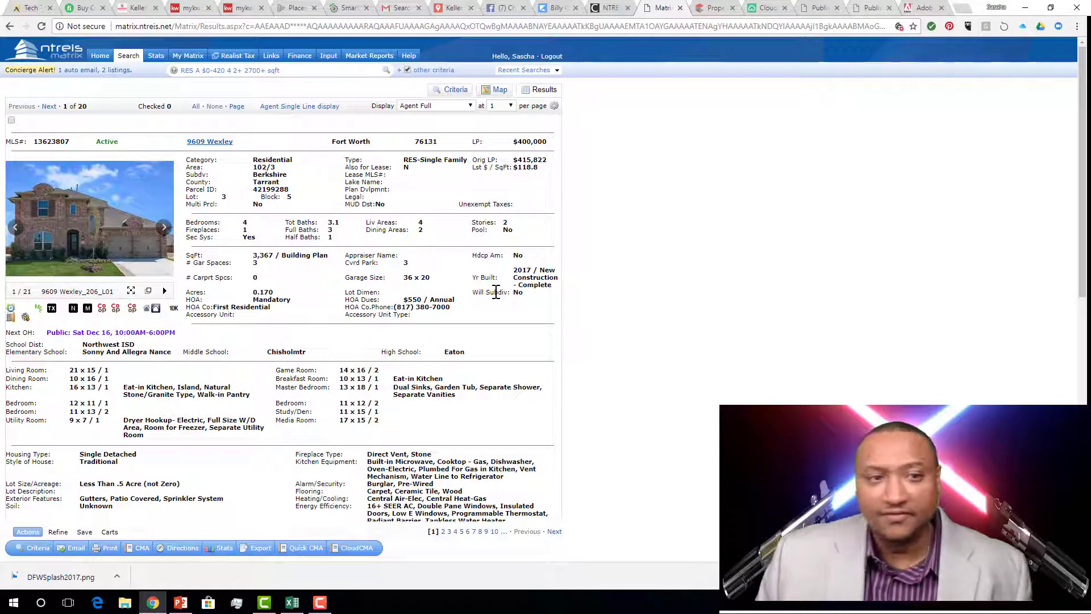
{"action": "scroll", "coordinate": [348, 353], "scroll_direction": "down", "scroll_amount": 1}
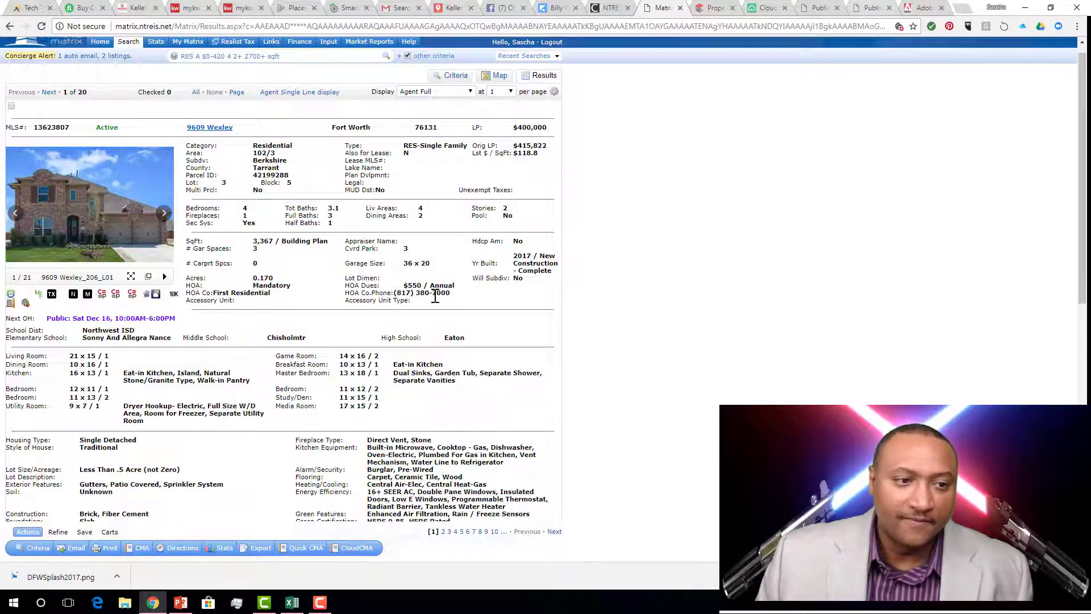
{"action": "scroll", "coordinate": [434, 296], "scroll_direction": "down", "scroll_amount": 3}
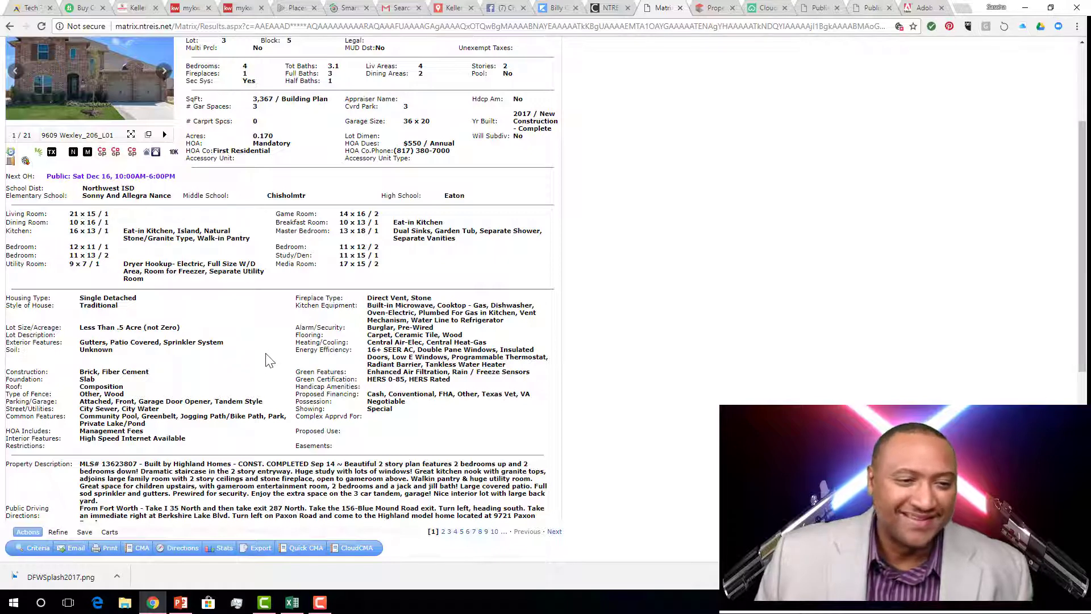
{"action": "scroll", "coordinate": [270, 359], "scroll_direction": "down", "scroll_amount": 2}
{"action": "scroll", "coordinate": [124, 433], "scroll_direction": "down", "scroll_amount": 1}
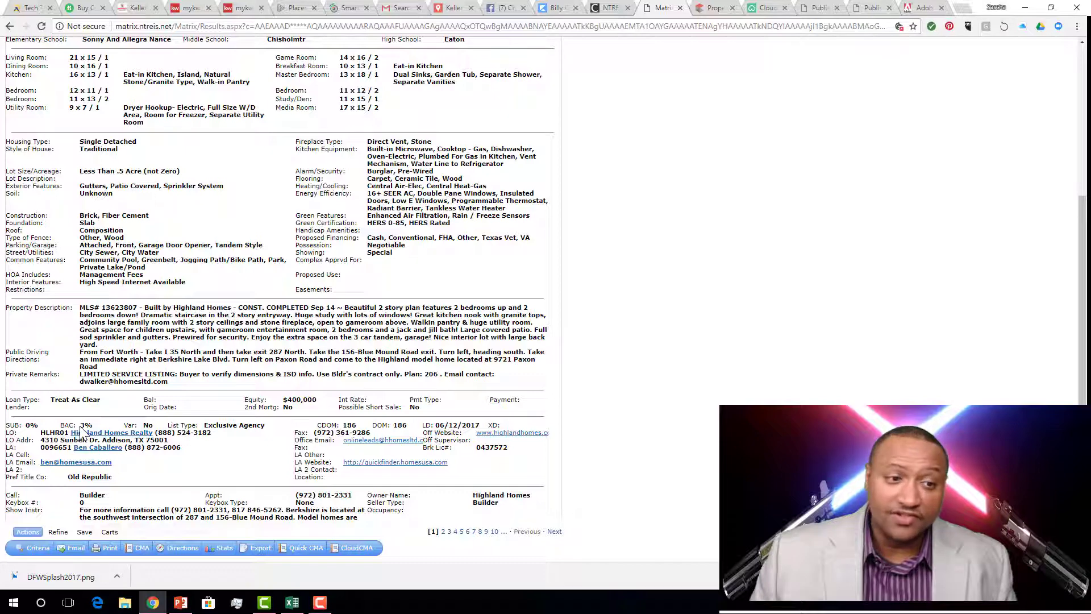
{"action": "scroll", "coordinate": [81, 432], "scroll_direction": "down", "scroll_amount": 2}
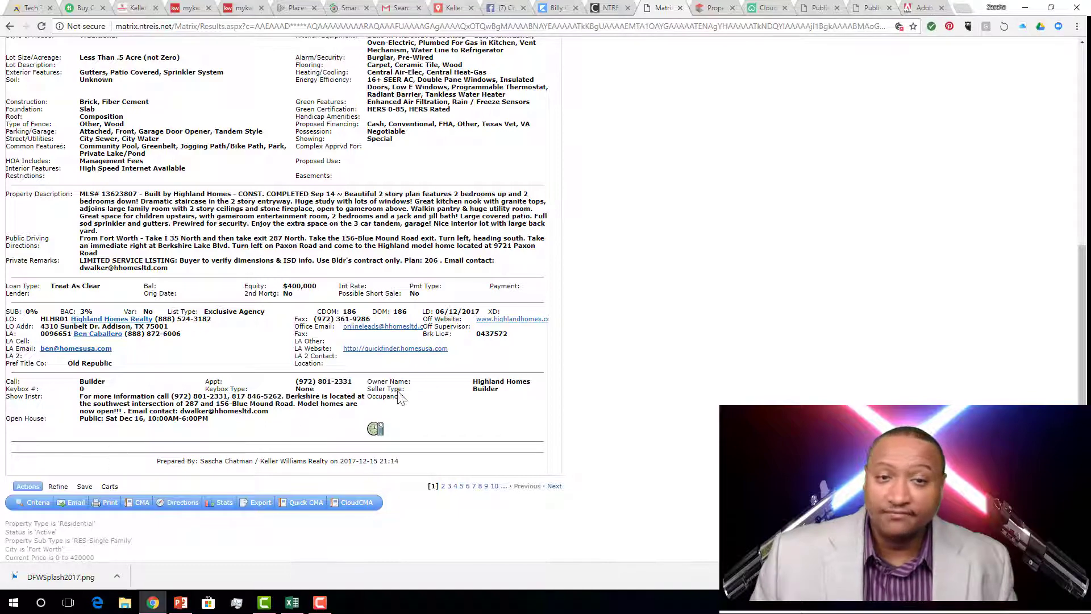
{"action": "scroll", "coordinate": [367, 439], "scroll_direction": "up", "scroll_amount": 7}
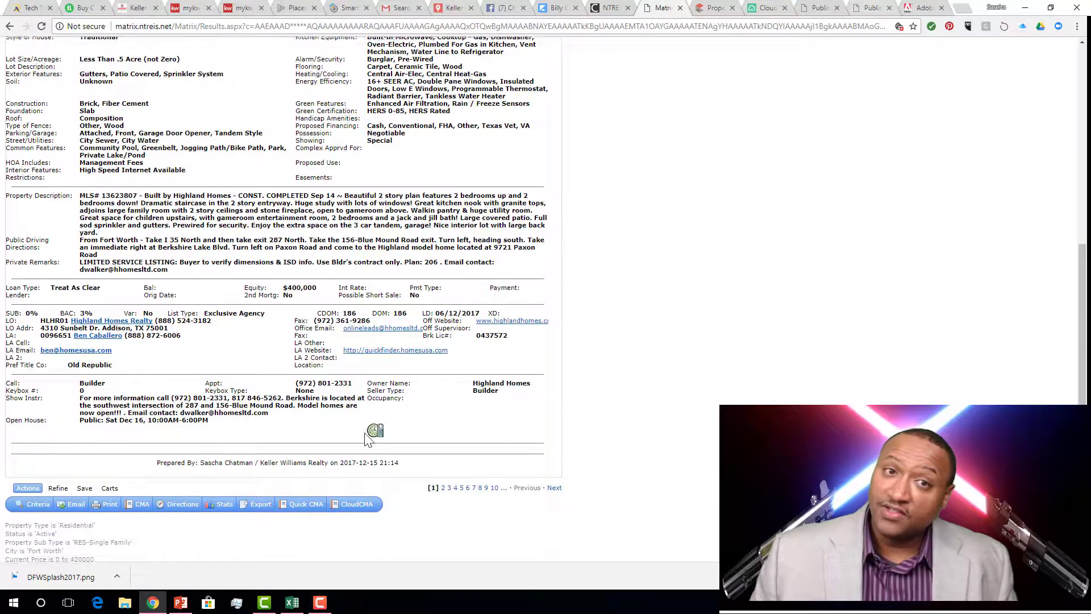
{"action": "scroll", "coordinate": [366, 439], "scroll_direction": "up", "scroll_amount": 1}
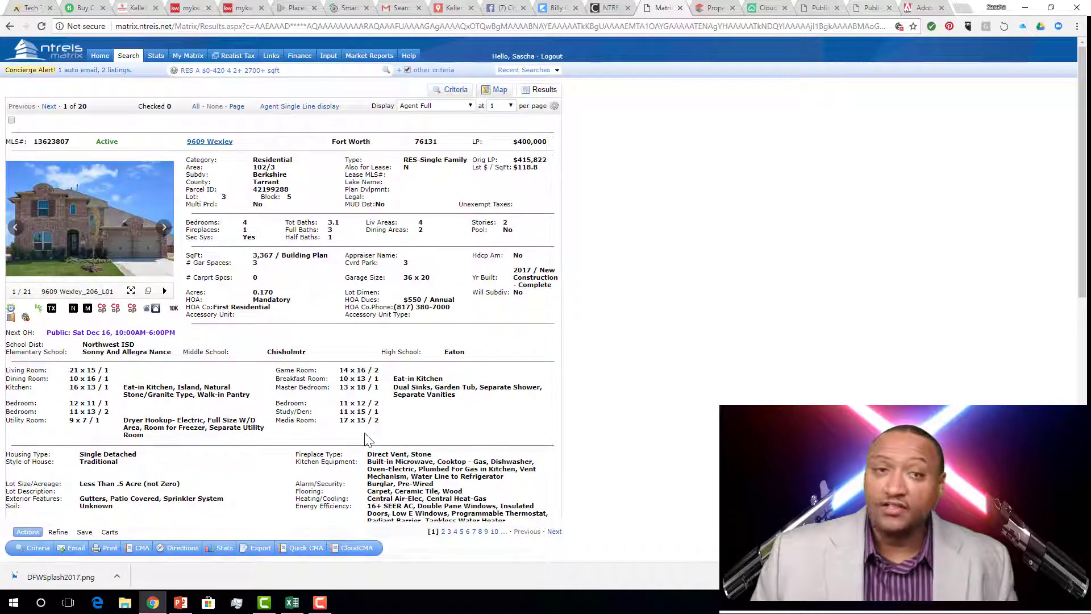